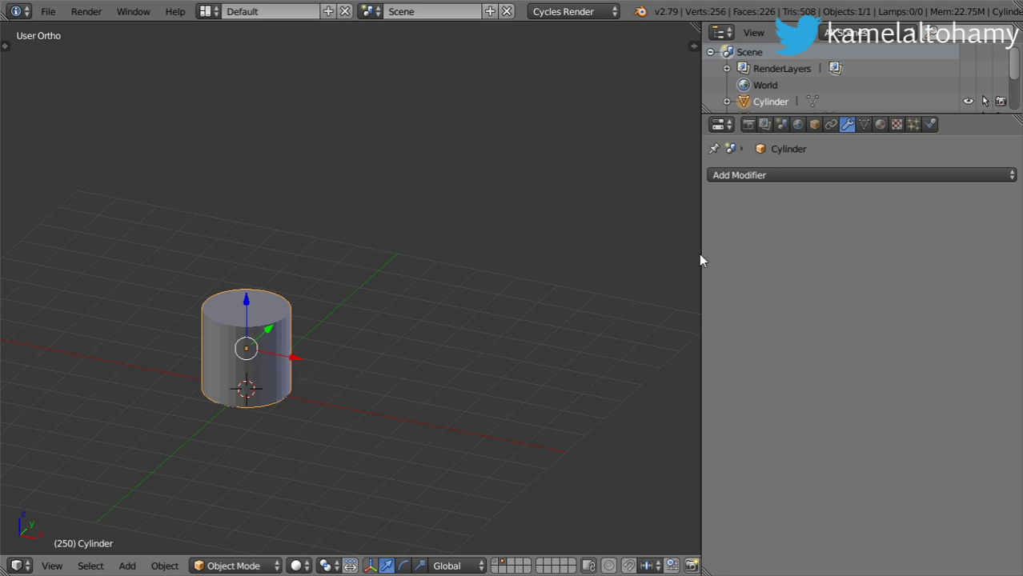
# Step: Apply the rotation and scale of the cylinder
pyautogui.click(268, 564)
pyautogui.click(804, 175)
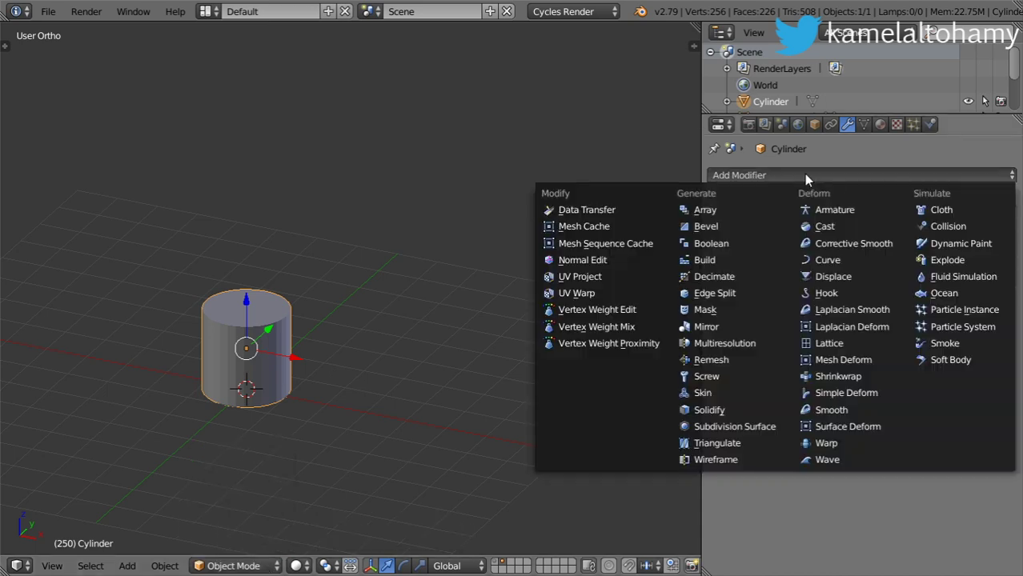
pyautogui.hotkey('ctrl', 'a')
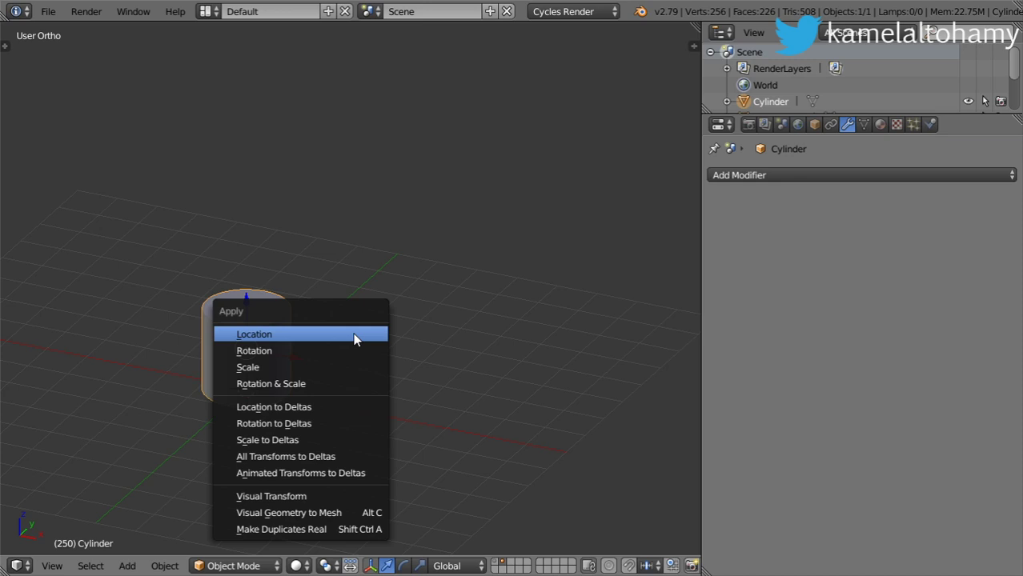
pyautogui.click(303, 383)
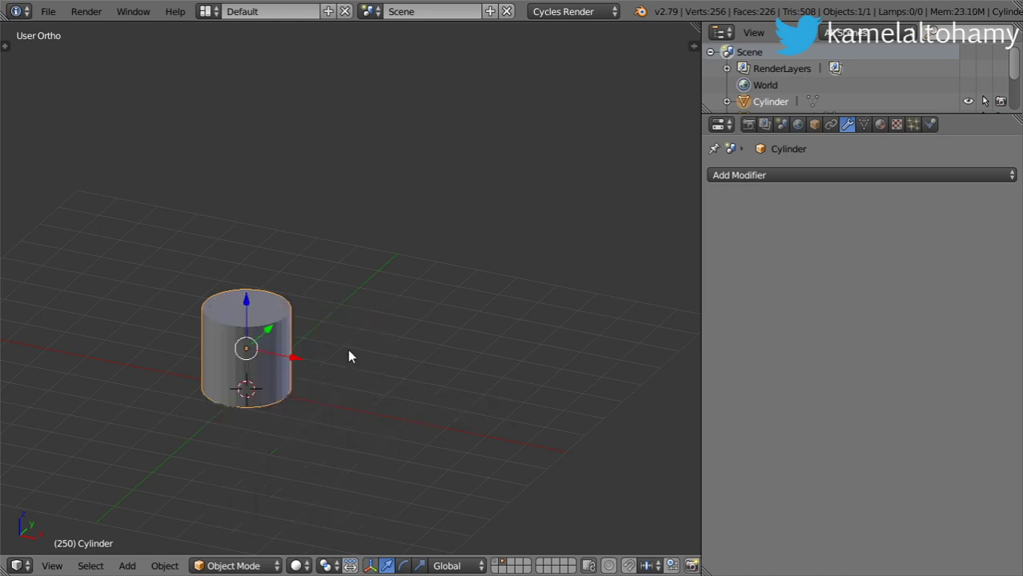
pyautogui.click(846, 173)
pyautogui.scroll(3, 253, 360)
pyautogui.keyDown('shift'); pyautogui.moveTo(171, 394); pyautogui.dragTo(260, 326, button='middle'); pyautogui.keyUp('shift')
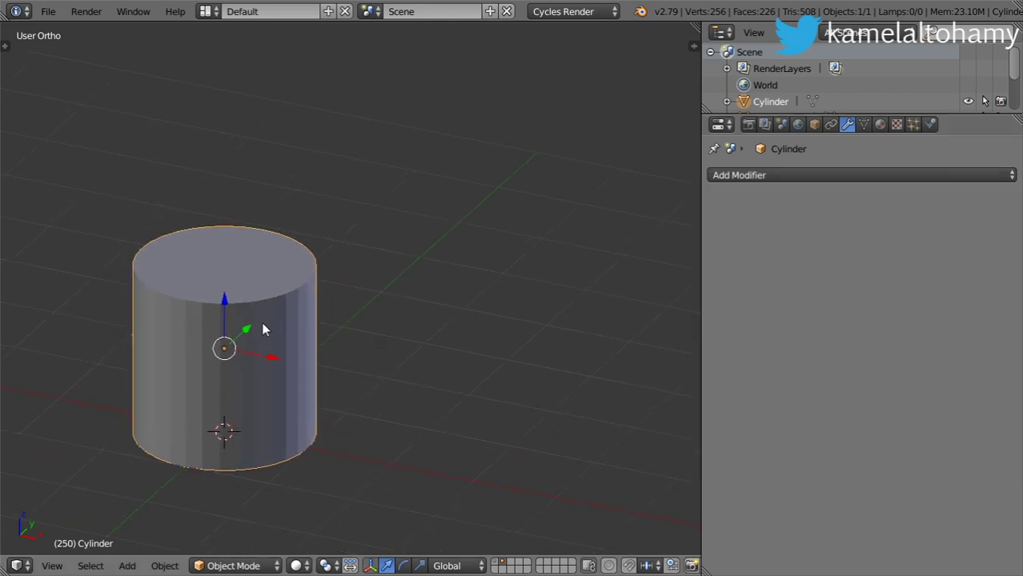
pyautogui.click(768, 177)
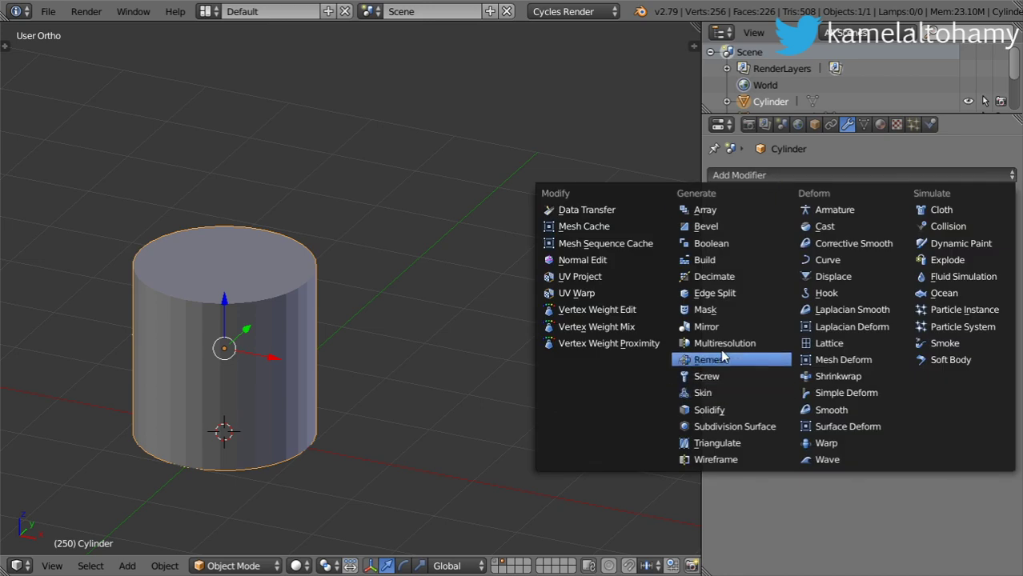
pyautogui.click(723, 359)
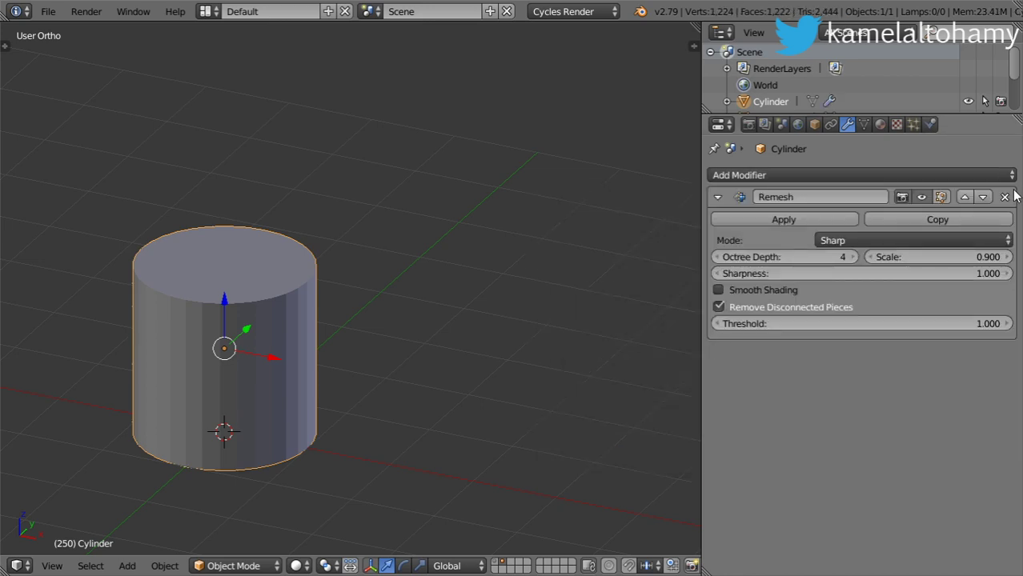
pyautogui.click(1005, 199)
# Step: Add a Multiresolution modifier to the cylinder and subdivide it twice with Catmull-Clark
pyautogui.click(962, 175)
pyautogui.click(744, 337)
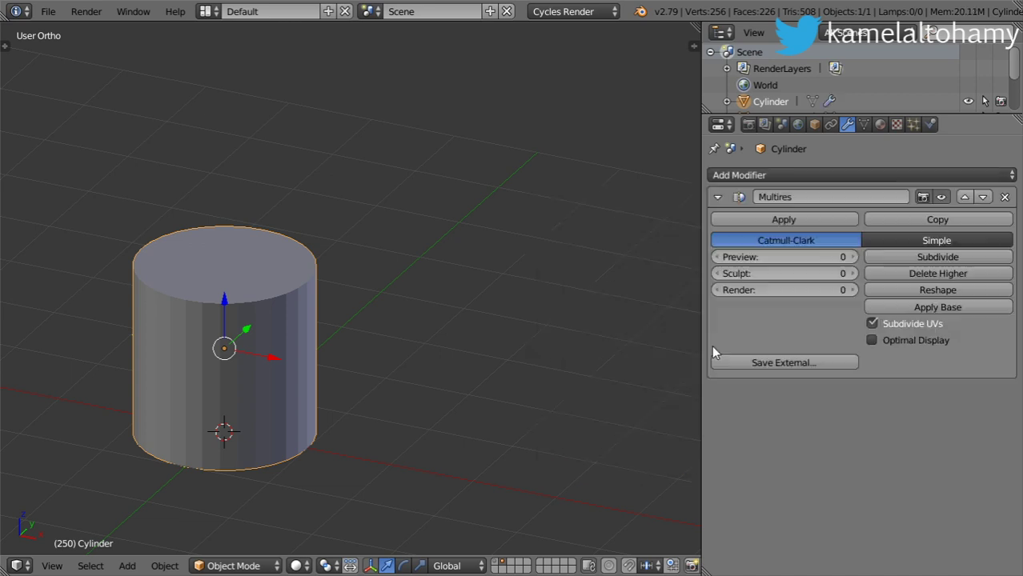
pyautogui.click(933, 256)
pyautogui.click(933, 256)
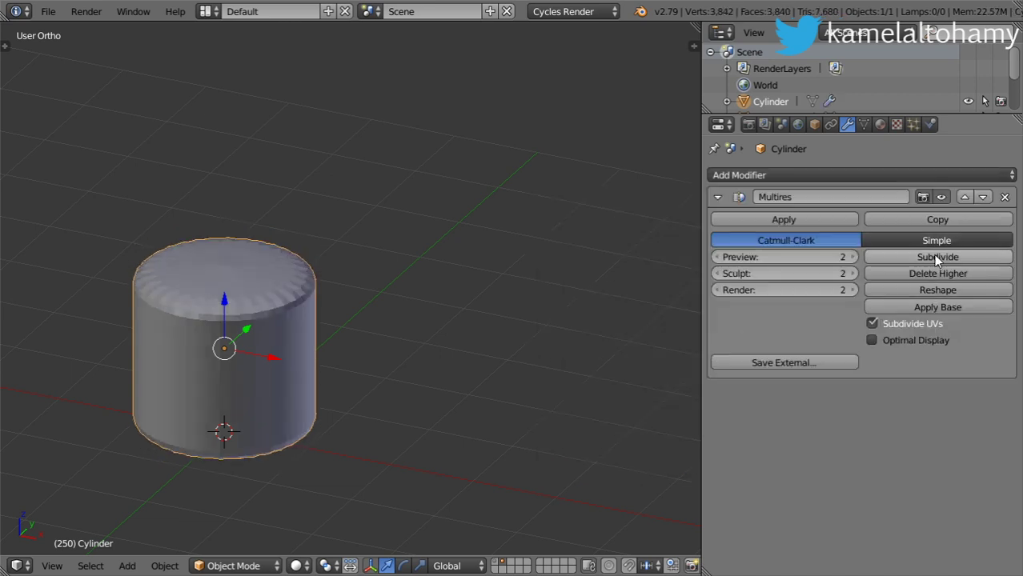
# Step: Inset the cylinder's top face three times in Edit Mode to form concentric rings, and return to Object Mode
pyautogui.press('Tab')
pyautogui.moveTo(365, 328); pyautogui.dragTo(398, 450, button='middle')
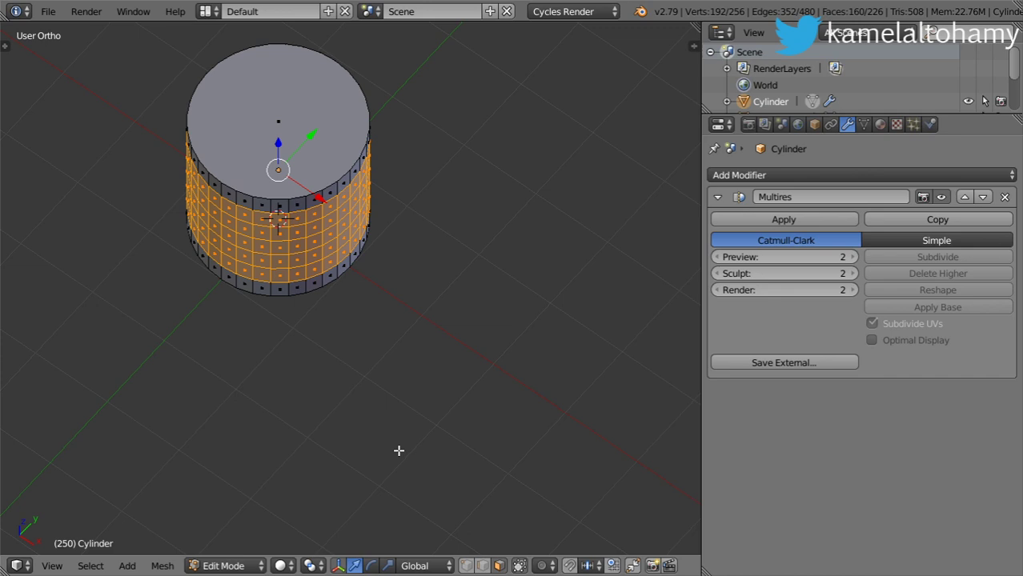
pyautogui.keyDown('shift'); pyautogui.moveTo(326, 176); pyautogui.dragTo(356, 286, button='middle'); pyautogui.keyUp('shift')
pyautogui.rightClick(350, 287)
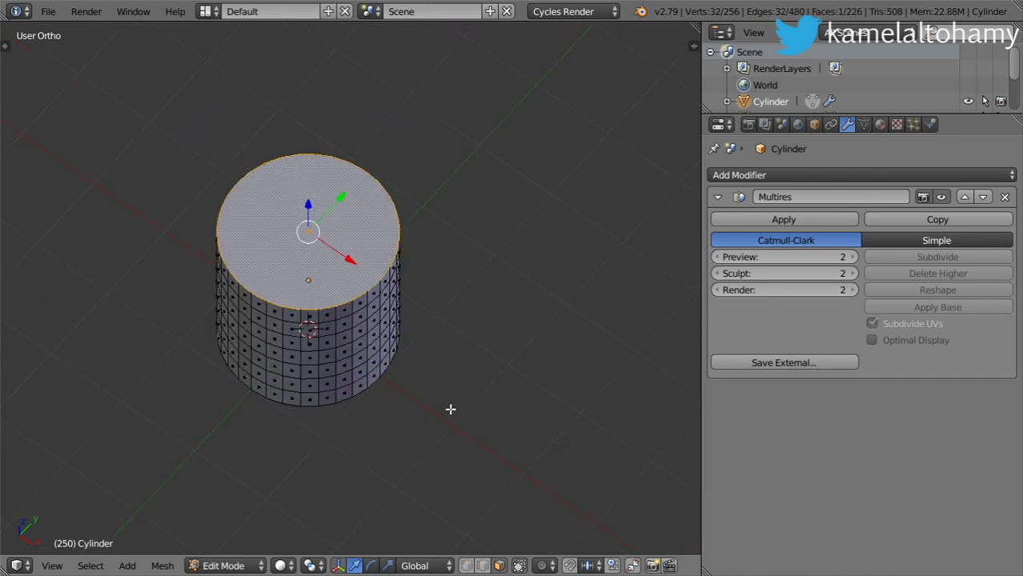
pyautogui.press('i')
pyautogui.click(442, 398)
pyautogui.press('i')
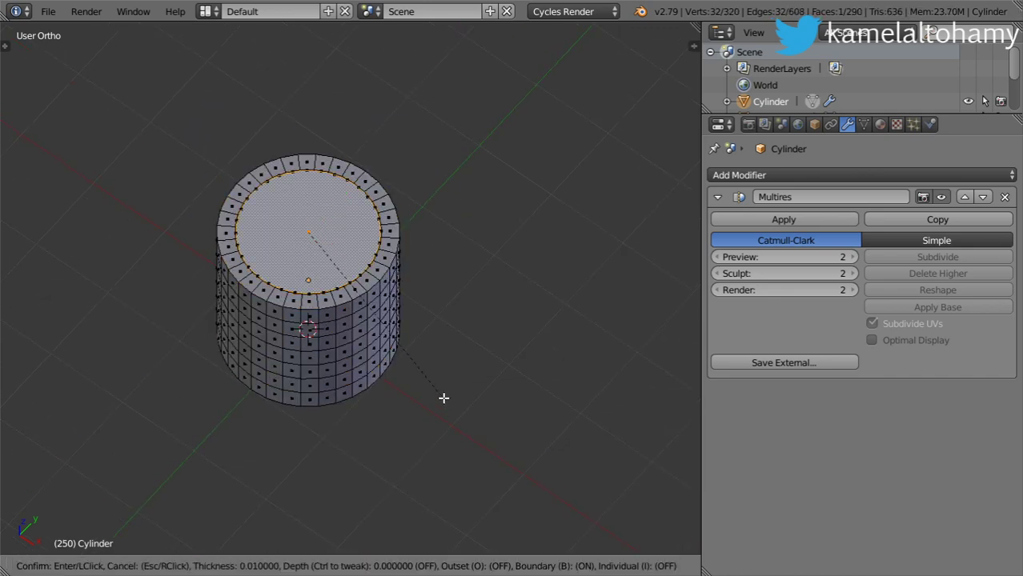
pyautogui.click(434, 371)
pyautogui.press('i')
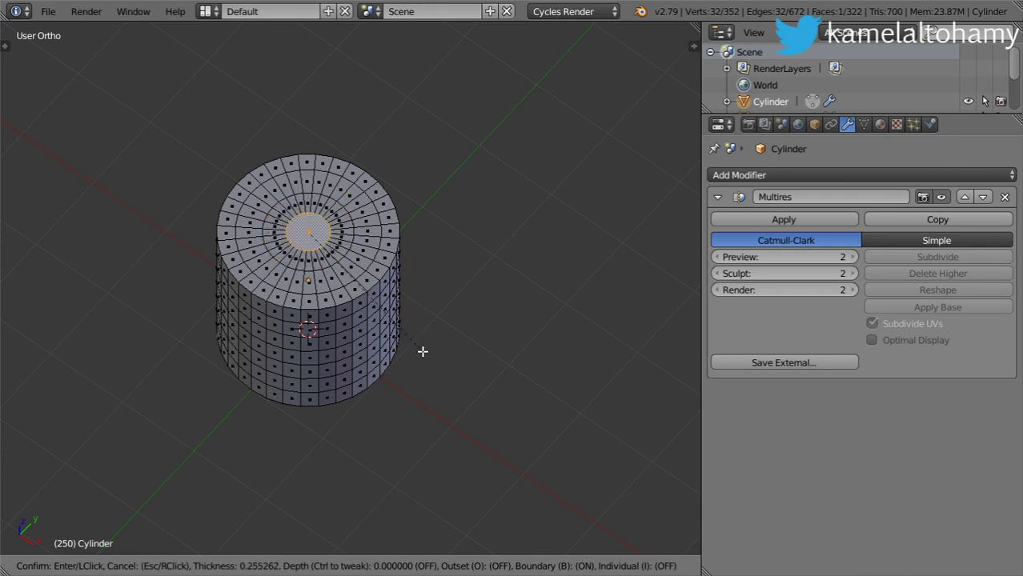
pyautogui.click(423, 352)
pyautogui.press('Tab')
pyautogui.scroll(1, 374, 370)
pyautogui.moveTo(374, 370); pyautogui.dragTo(419, 309, button='middle')
pyautogui.scroll(-3, 413, 359)
pyautogui.scroll(2, 416, 356)
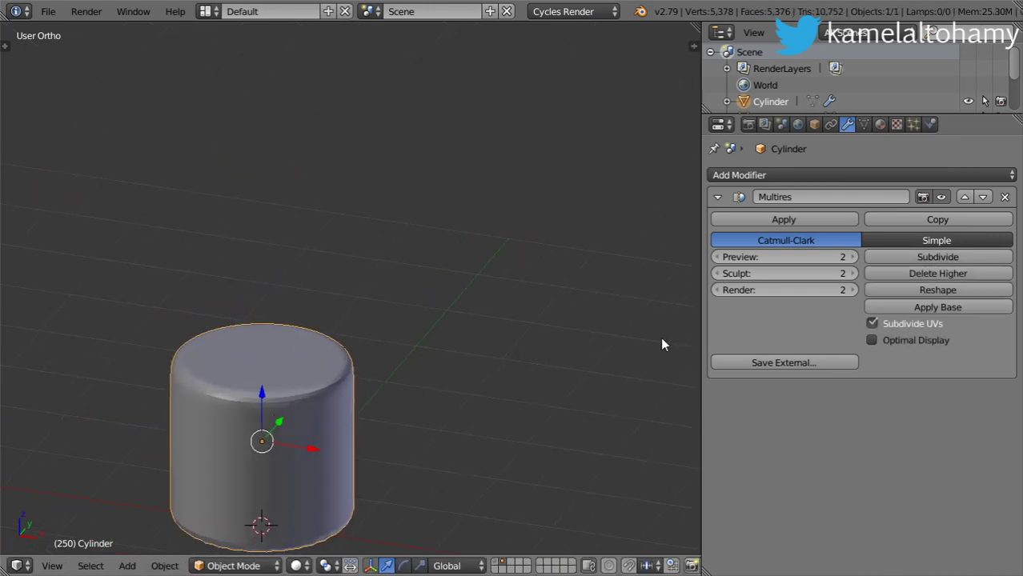
# Step: Switch the cylinder to Sculpt Mode and display the sculpting brush settings
pyautogui.click(248, 565)
pyautogui.click(266, 508)
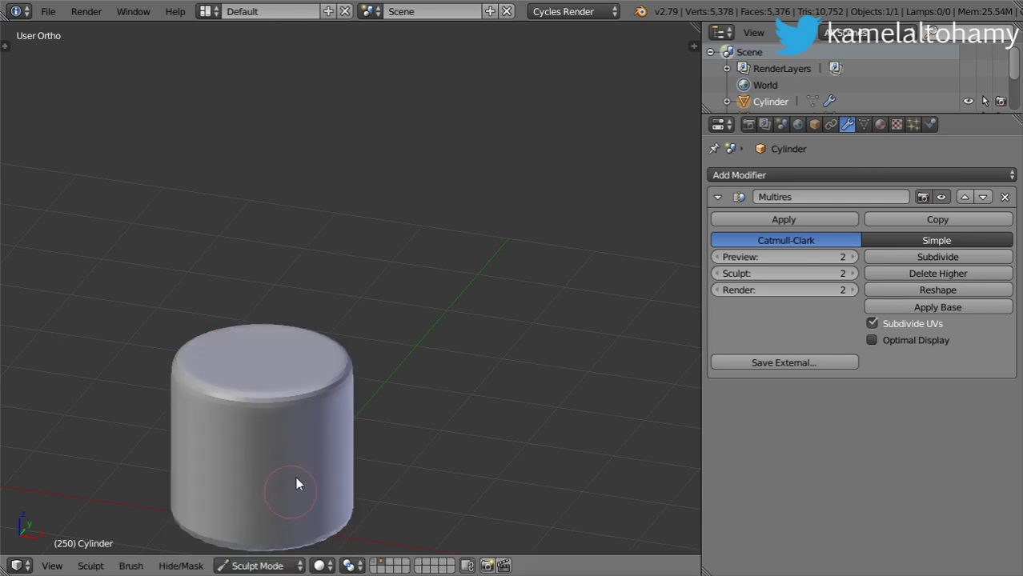
pyautogui.press('t')
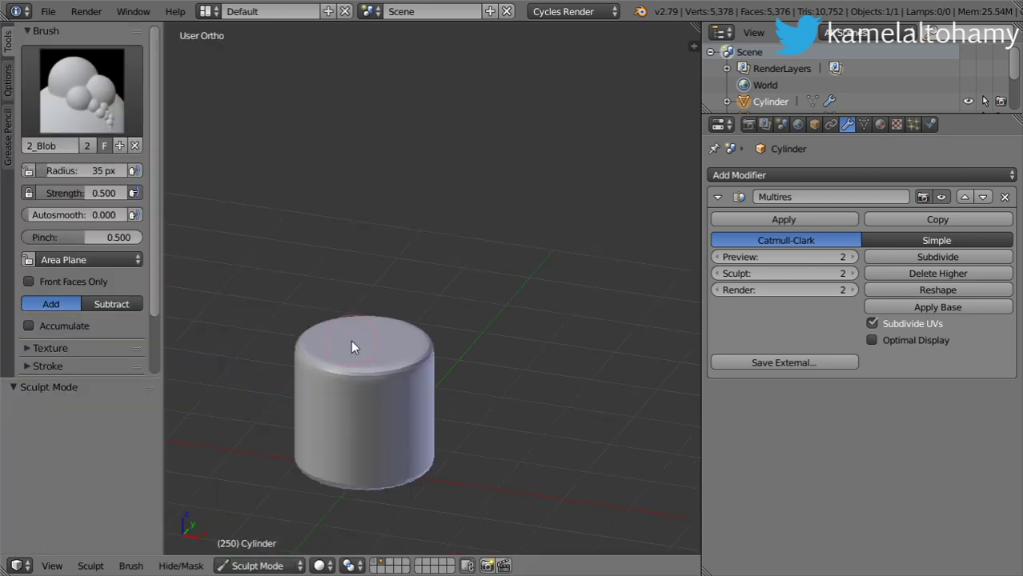
# Step: Browse the available sculpt brushes and choose the SculptDraw brush
pyautogui.click(95, 72)
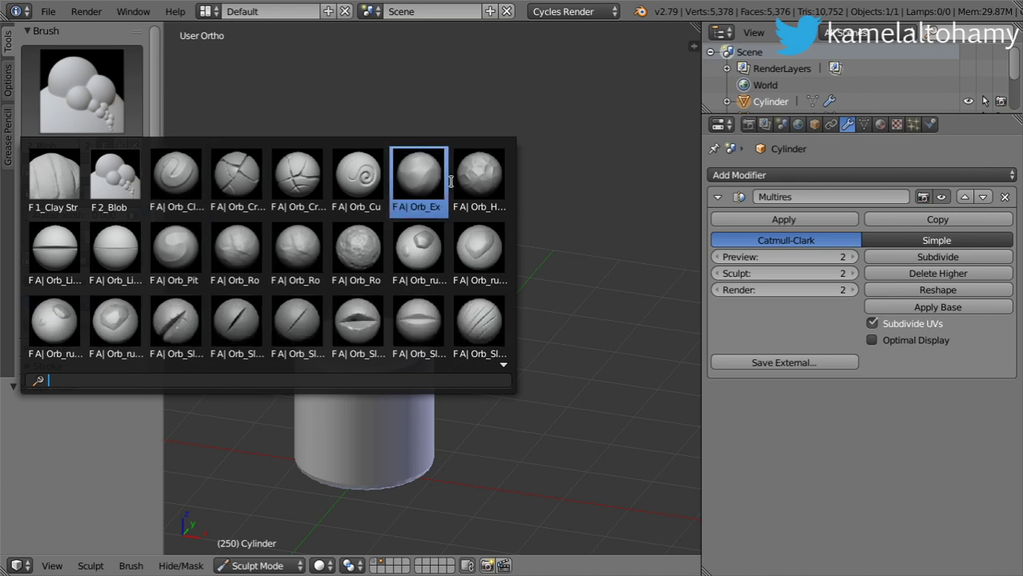
pyautogui.scroll(-1, 474, 326)
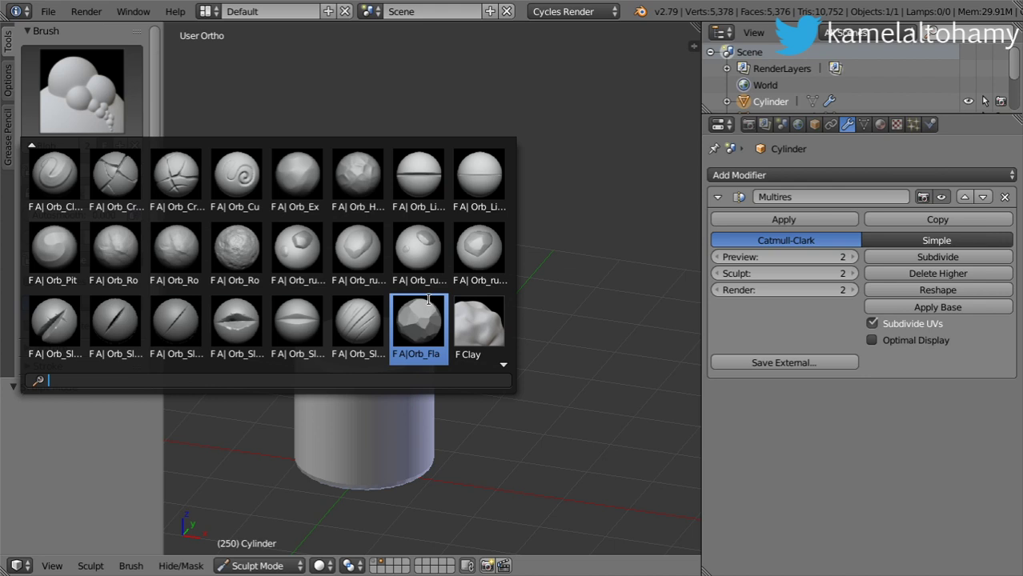
pyautogui.scroll(1, 188, 200)
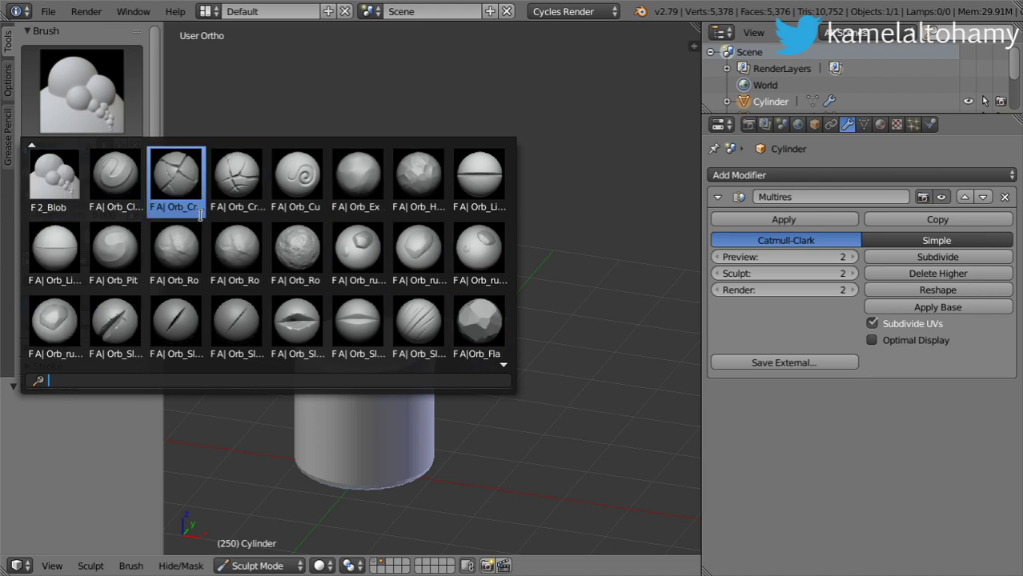
pyautogui.scroll(-1, 374, 308)
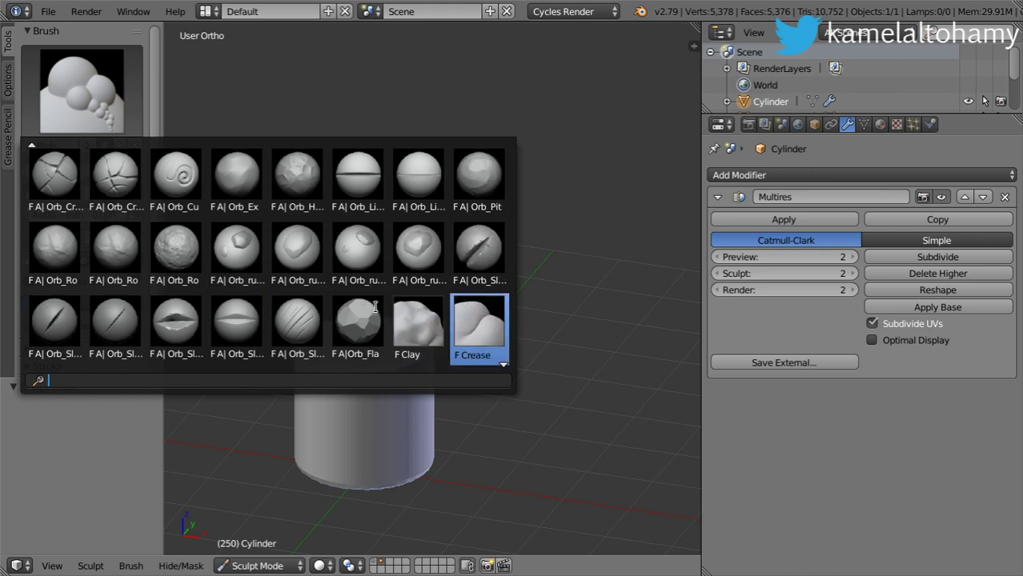
pyautogui.scroll(-5, 375, 307)
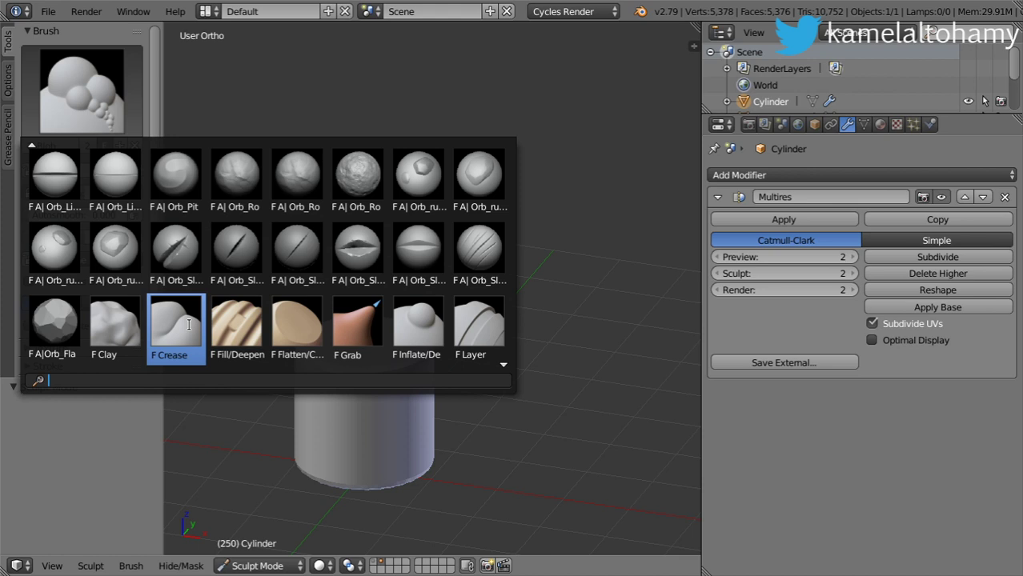
pyautogui.scroll(-6, 350, 326)
pyautogui.scroll(-3, 350, 326)
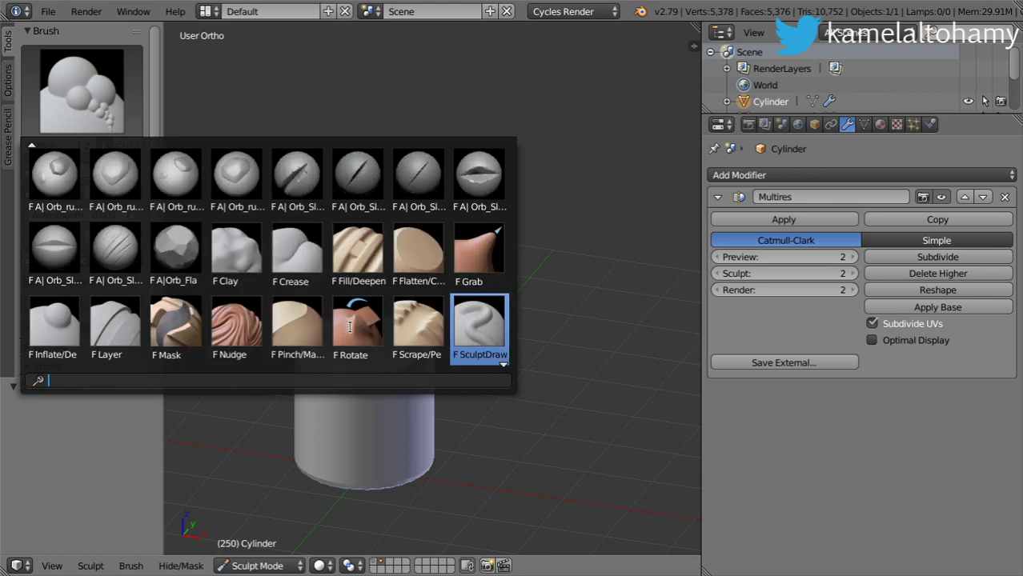
pyautogui.click(408, 335)
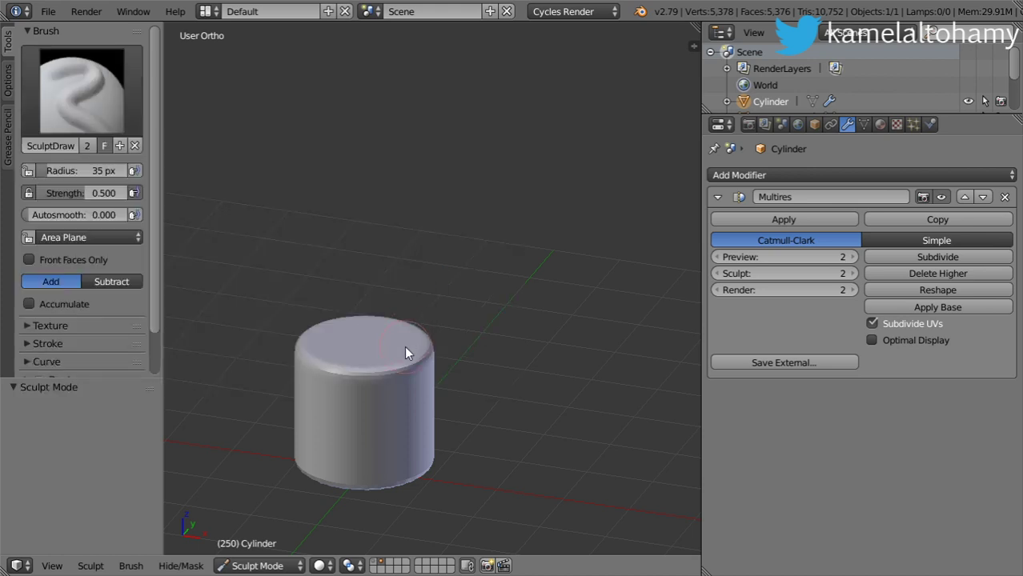
# Step: Sculpt a horizontal raised stroke around the cylinder's side just below the upper rim
pyautogui.scroll(3, 404, 344)
pyautogui.scroll(3, 496, 330)
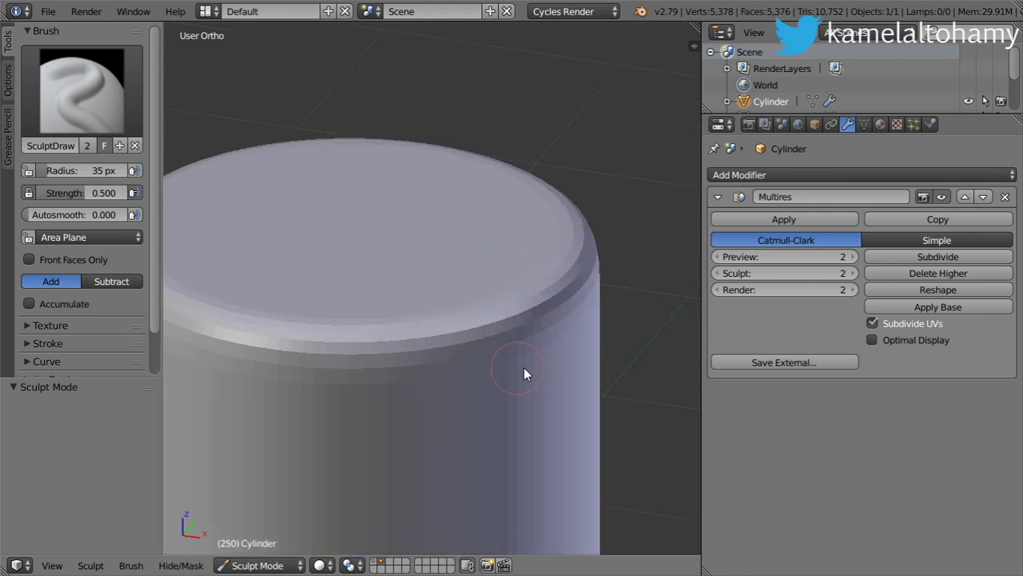
pyautogui.moveTo(192, 432); pyautogui.dragTo(365, 434)
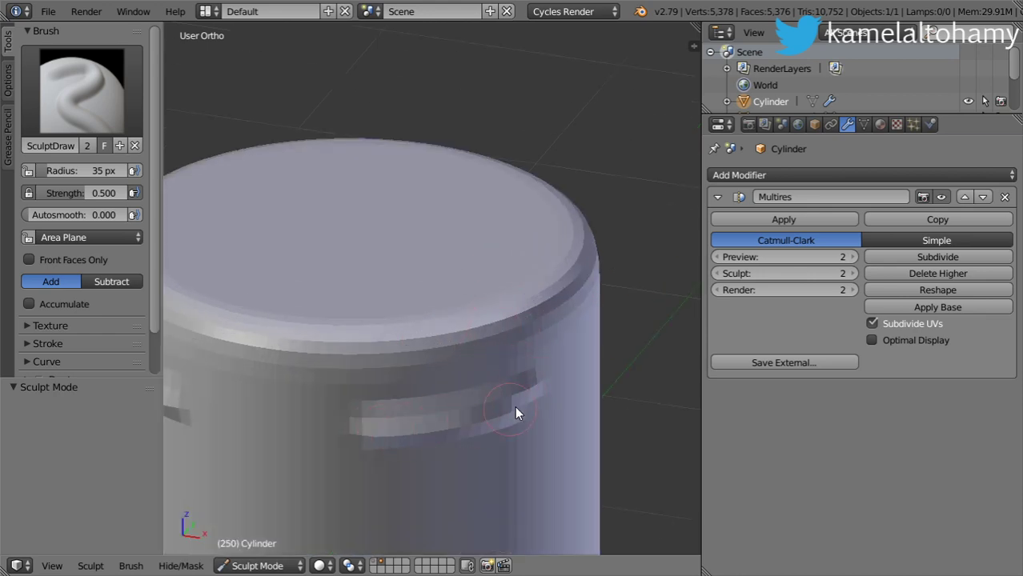
pyautogui.scroll(-3, 516, 404)
pyautogui.moveTo(384, 374); pyautogui.dragTo(521, 336, button='middle')
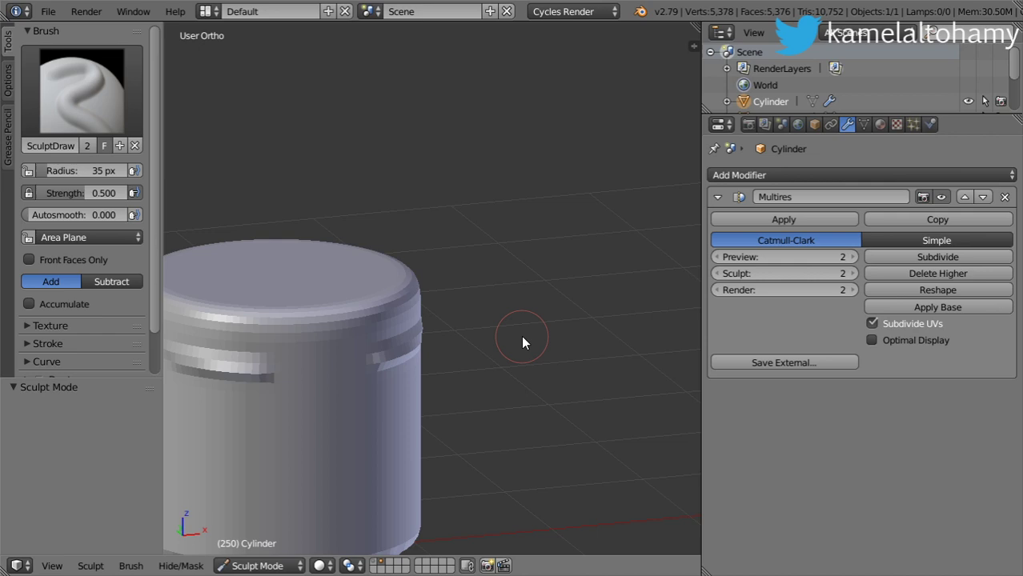
pyautogui.keyDown('shift'); pyautogui.moveTo(432, 359); pyautogui.dragTo(553, 337, button='middle'); pyautogui.keyUp('shift')
# Step: Reveal the Symmetry/Lock mirror options and sculpt two vertical raised strokes on the side below the horizontal ridge
pyautogui.scroll(-2, 56, 305)
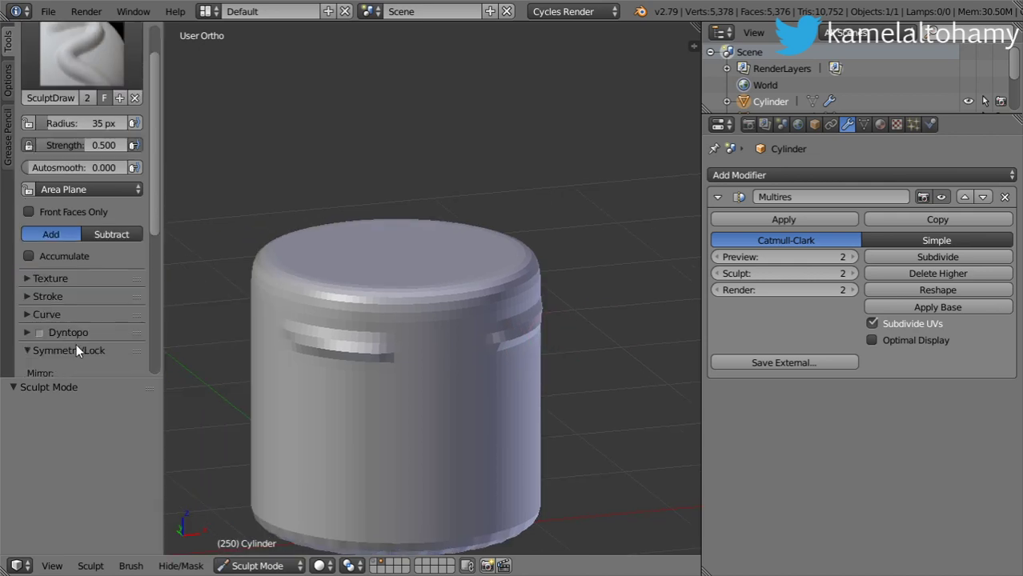
pyautogui.click(72, 348)
pyautogui.scroll(-4, 51, 312)
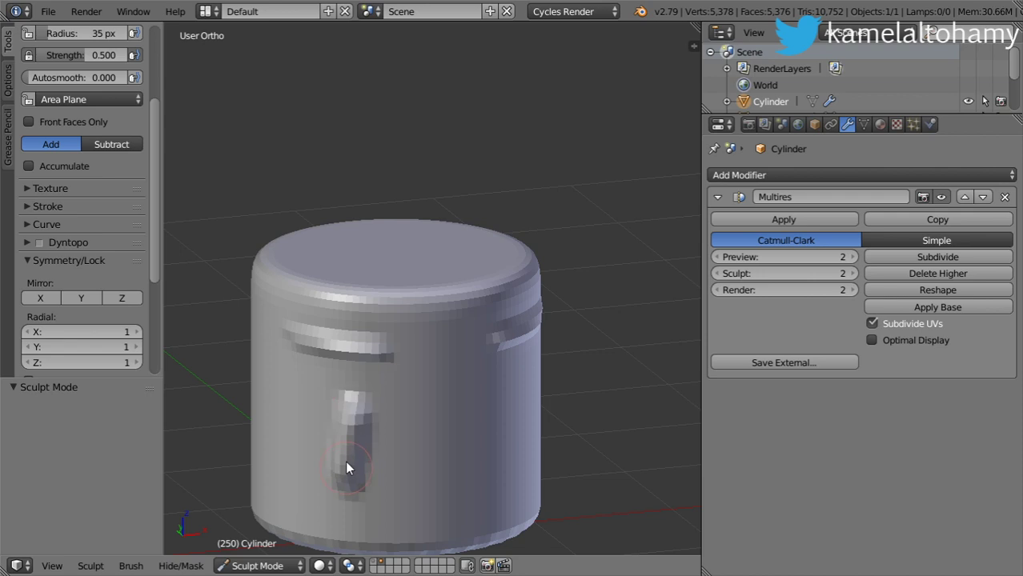
pyautogui.scroll(-2, 348, 464)
pyautogui.moveTo(365, 417)
pyautogui.mouseDown(button='middle')
pyautogui.moveTo(466, 404)
pyautogui.moveTo(386, 426)
pyautogui.moveTo(558, 266)
pyautogui.mouseUp(button='middle')
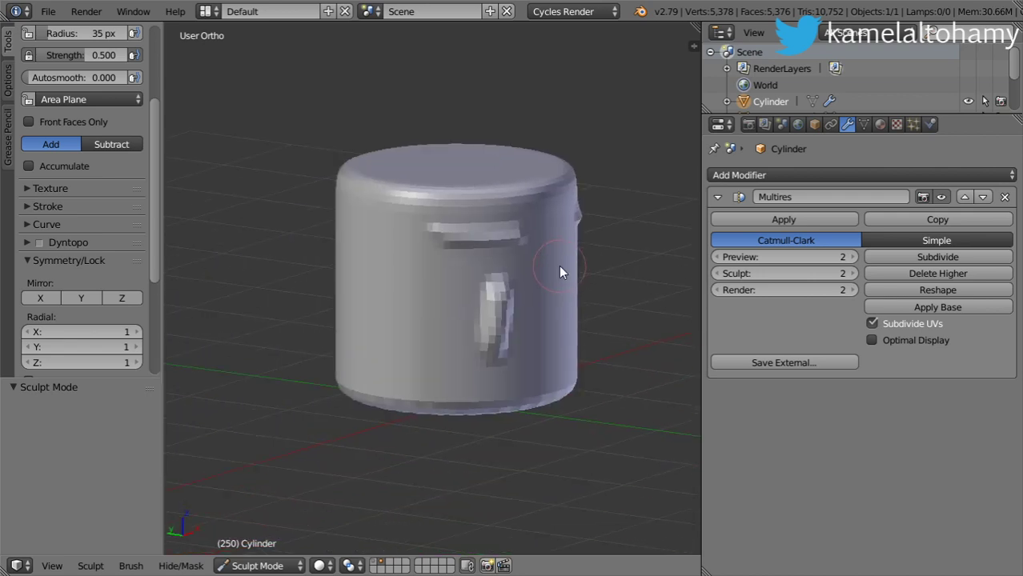
pyautogui.scroll(2, 559, 267)
pyautogui.moveTo(458, 288); pyautogui.dragTo(448, 412)
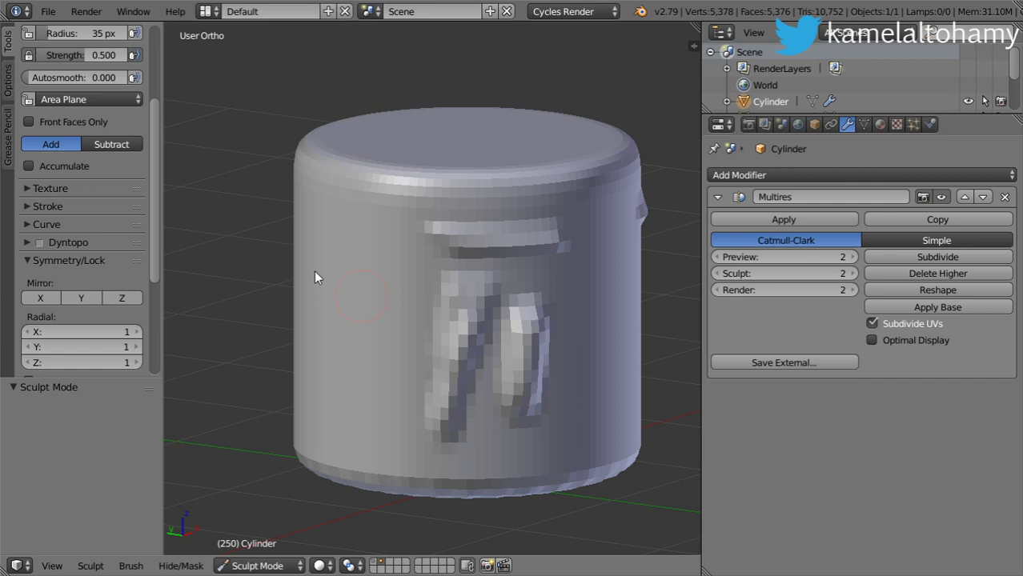
# Step: Set the brush direction to Subtract and carve two roughly vertical grooves beside the raised strokes
pyautogui.scroll(4, 135, 199)
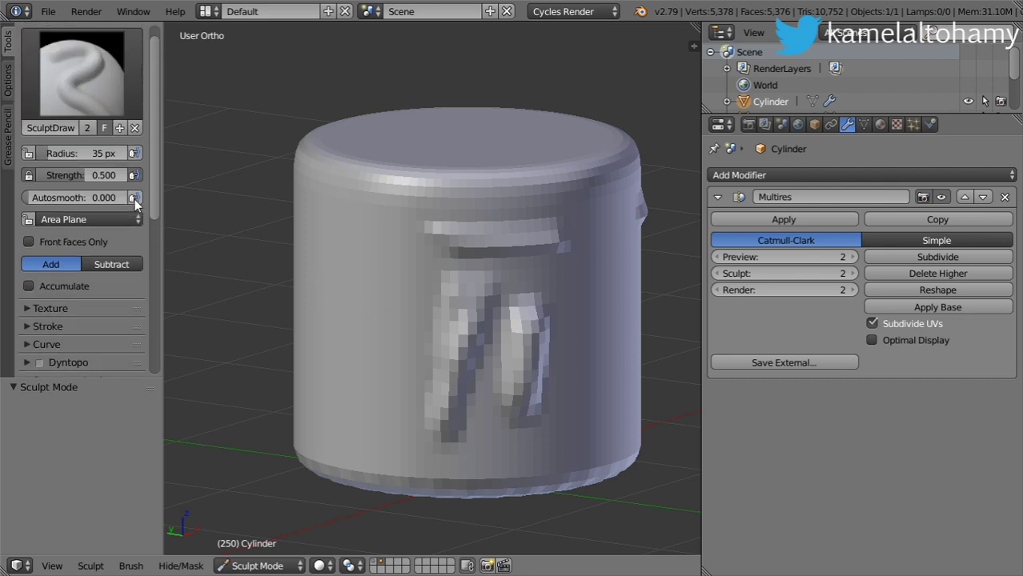
pyautogui.click(116, 267)
pyautogui.moveTo(404, 282)
pyautogui.mouseDown()
pyautogui.moveTo(392, 292)
pyautogui.moveTo(380, 396)
pyautogui.mouseUp()
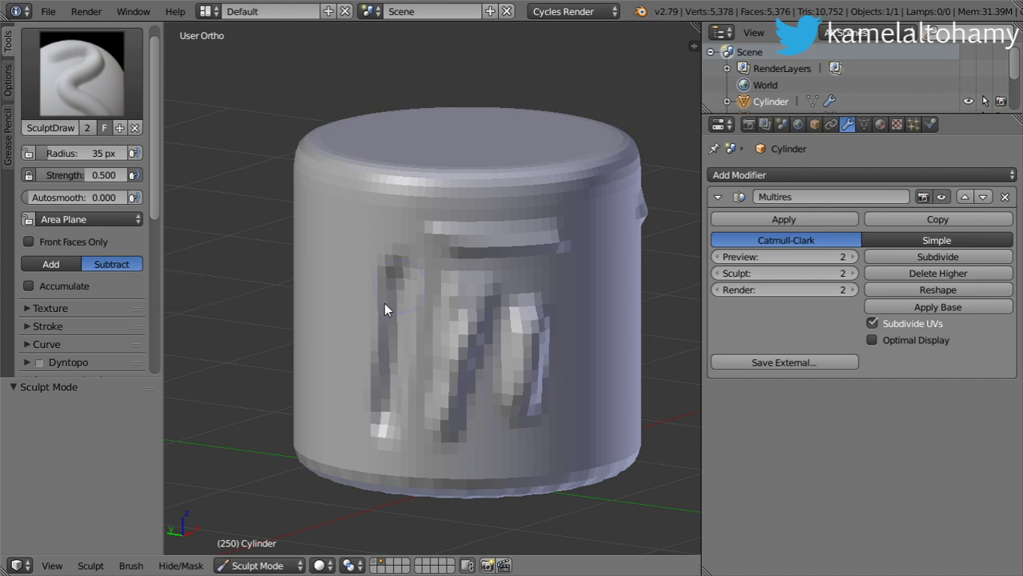
pyautogui.moveTo(356, 209); pyautogui.dragTo(324, 339)
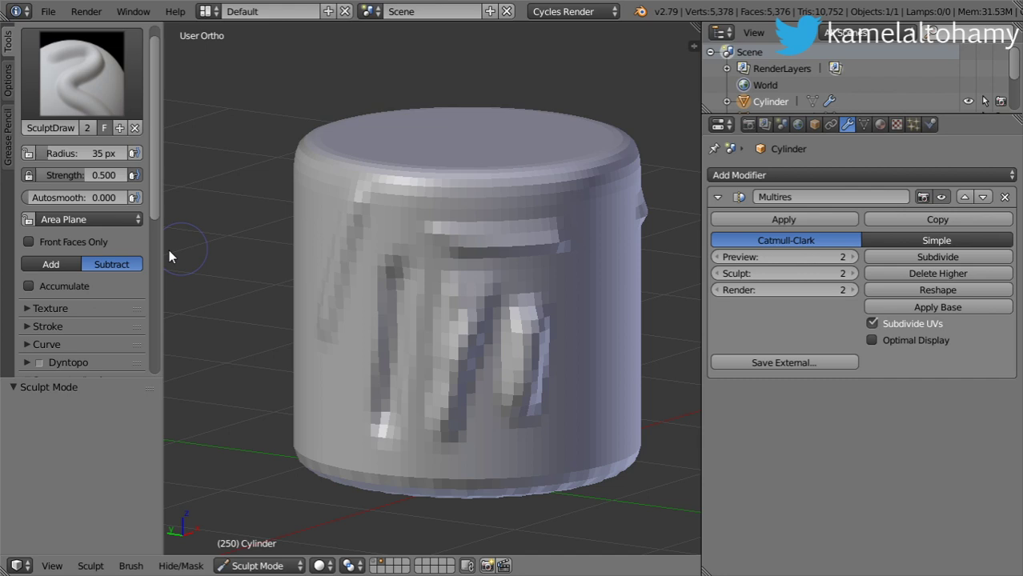
# Step: Set the brush direction back to Add and carve three more grooves over the existing ones with the direction temporarily inverted
pyautogui.click(77, 264)
pyautogui.keyDown('ctrl'); pyautogui.moveTo(349, 209); pyautogui.dragTo(310, 369); pyautogui.keyUp('ctrl')
pyautogui.moveTo(374, 254)
pyautogui.keyDown('ctrl'); pyautogui.mouseDown()
pyautogui.moveTo(326, 397)
pyautogui.moveTo(361, 404)
pyautogui.mouseUp(); pyautogui.keyUp('ctrl')
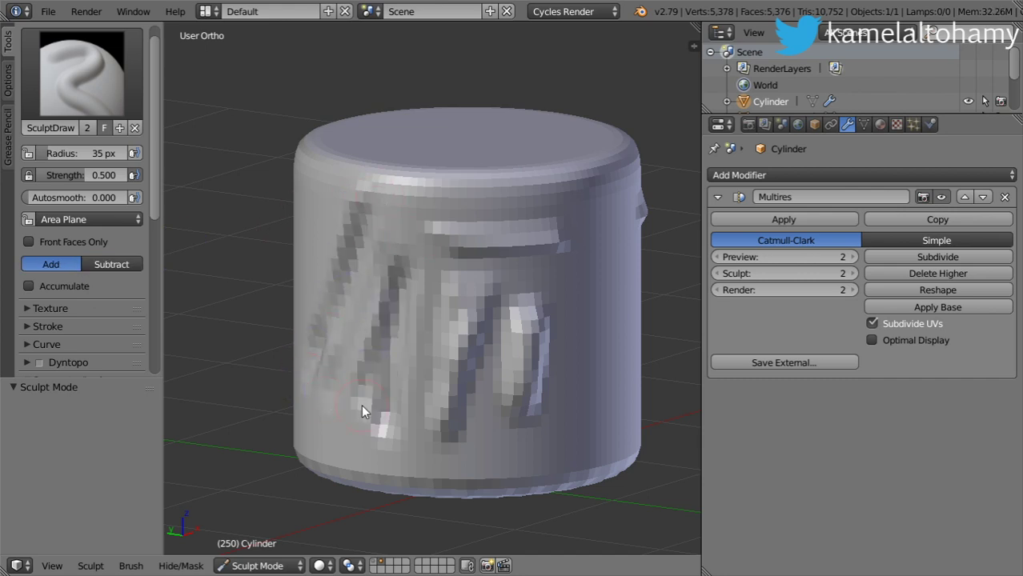
pyautogui.keyDown('ctrl'); pyautogui.moveTo(413, 293); pyautogui.dragTo(394, 448); pyautogui.keyUp('ctrl')
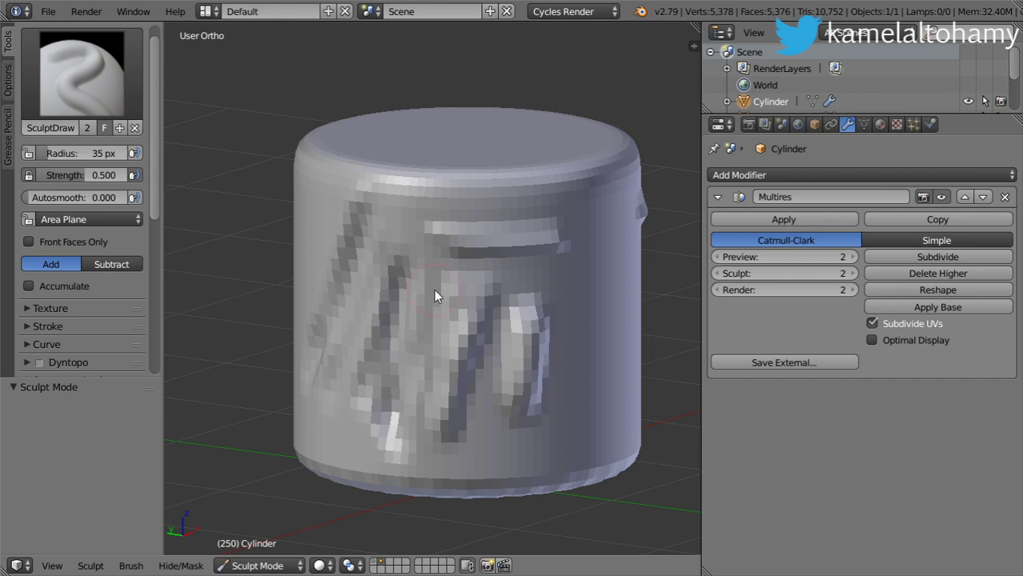
# Step: Enlarge the SculptDraw brush radius to 188 px
pyautogui.press('f')
pyautogui.click(506, 389)
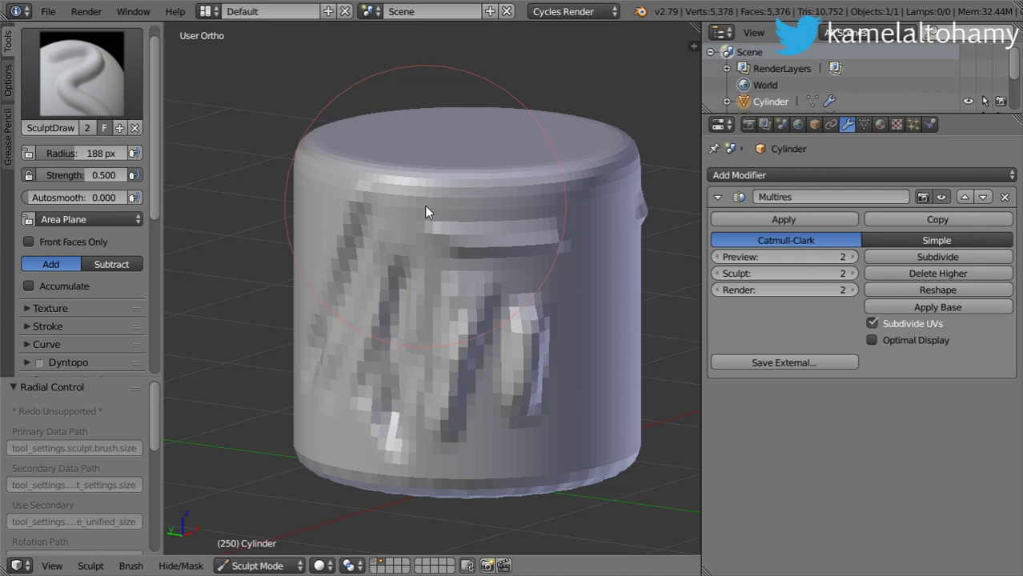
# Step: Sculpt a broad raised bulge on the cylinder's side below the horizontal ridge, over the vertical raised stroke
pyautogui.scroll(2, 528, 250)
pyautogui.scroll(1, 528, 250)
pyautogui.scroll(-2, 559, 366)
pyautogui.keyDown('shift'); pyautogui.moveTo(558, 366); pyautogui.dragTo(379, 286, button='middle'); pyautogui.keyUp('shift')
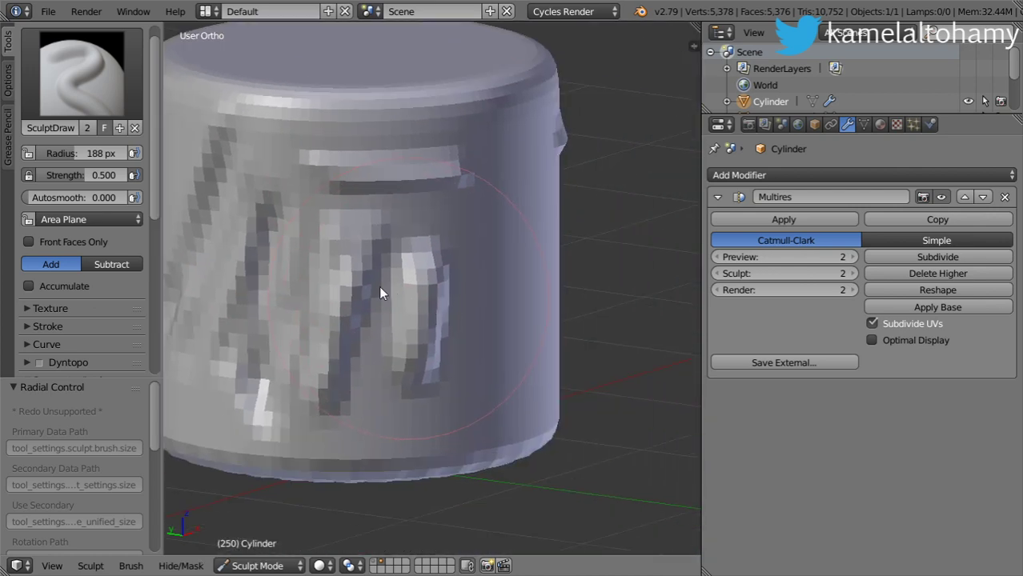
pyautogui.moveTo(424, 235)
pyautogui.mouseDown()
pyautogui.moveTo(454, 197)
pyautogui.moveTo(434, 342)
pyautogui.mouseUp()
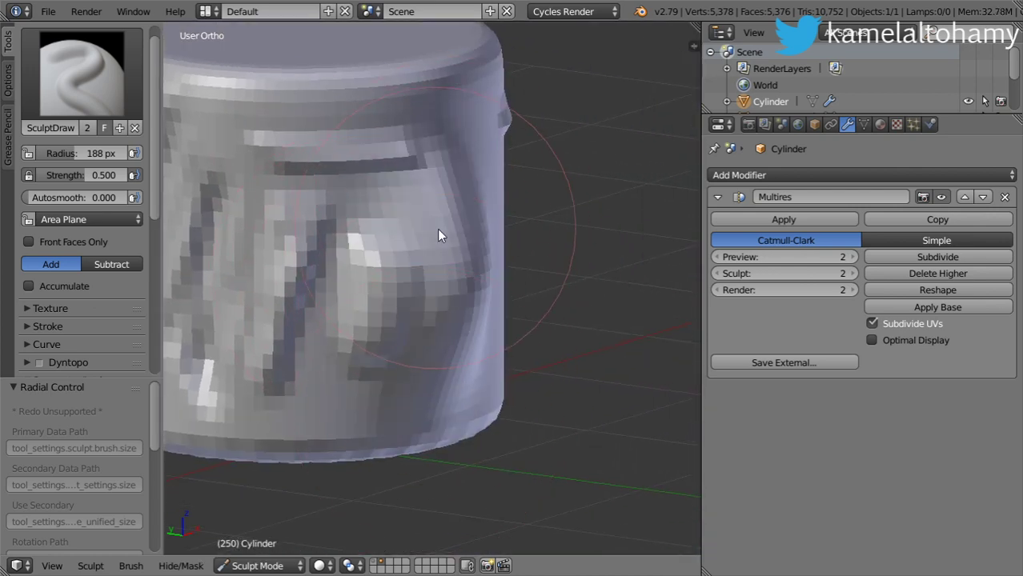
# Step: Raise the brush strength to 0.889 and build up the bulge on the side further
pyautogui.hotkey('shift', 'f')
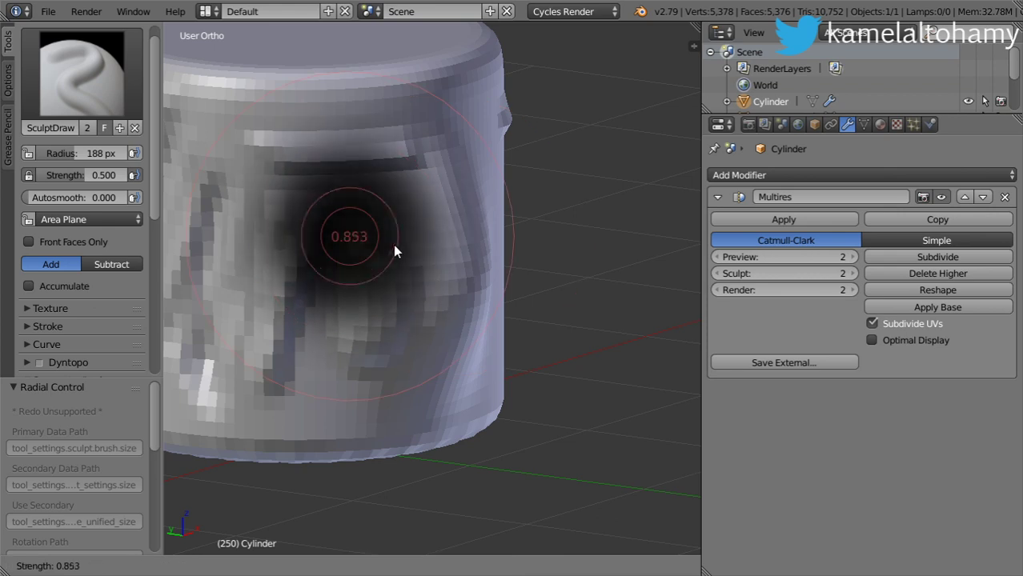
pyautogui.click(397, 245)
pyautogui.moveTo(413, 244); pyautogui.dragTo(441, 243)
# Step: Carve a deep hollow into the cylinder's top face, running from the rim towards the centre
pyautogui.scroll(-3, 442, 243)
pyautogui.moveTo(432, 224); pyautogui.dragTo(454, 338, button='middle')
pyautogui.scroll(4, 454, 337)
pyautogui.moveTo(436, 149)
pyautogui.mouseDown()
pyautogui.moveTo(410, 201)
pyautogui.moveTo(398, 280)
pyautogui.mouseUp()
pyautogui.scroll(-3, 398, 296)
pyautogui.moveTo(397, 306); pyautogui.dragTo(396, 247, button='middle')
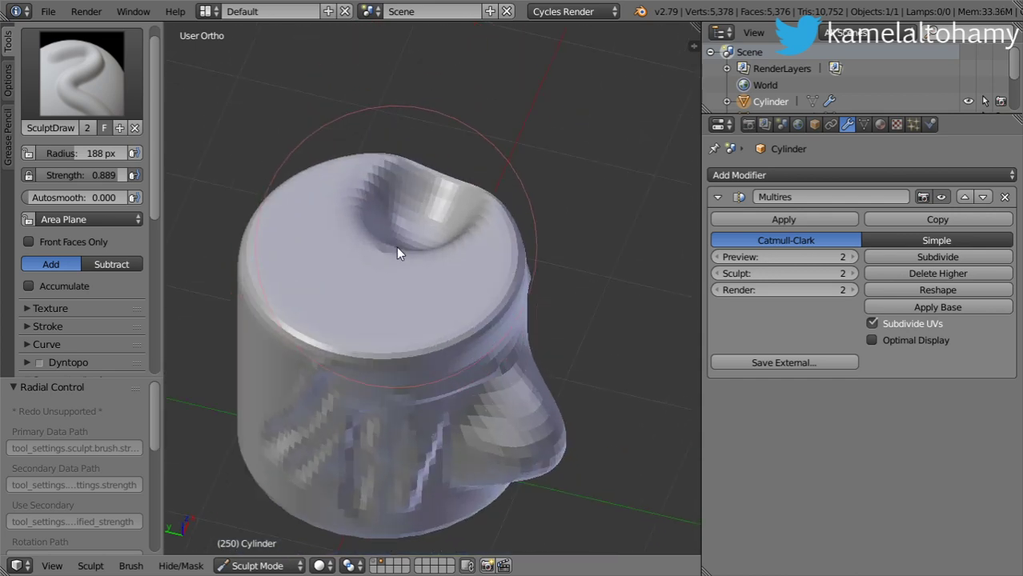
# Step: Lower the SculptDraw brush strength to 0.532 and reduce its radius to 108 px
pyautogui.scroll(3, 396, 249)
pyautogui.hotkey('shift', 'f')
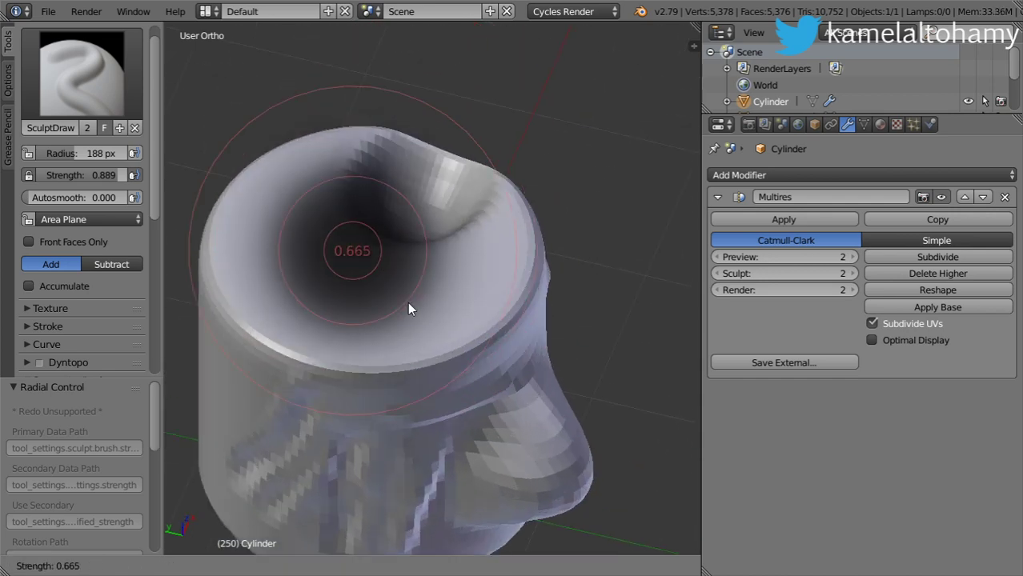
pyautogui.click(416, 314)
pyautogui.press('f')
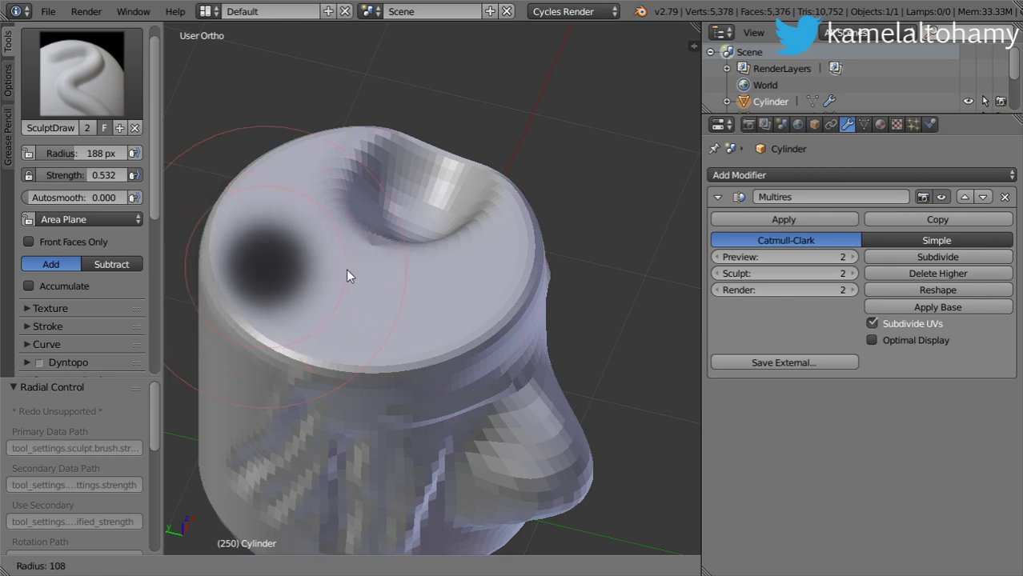
pyautogui.click(346, 269)
# Step: Switch to the Snake Hook brush and, from the front view, pull the upper rim opposite the hollow out into a long slanted horn
pyautogui.click(112, 91)
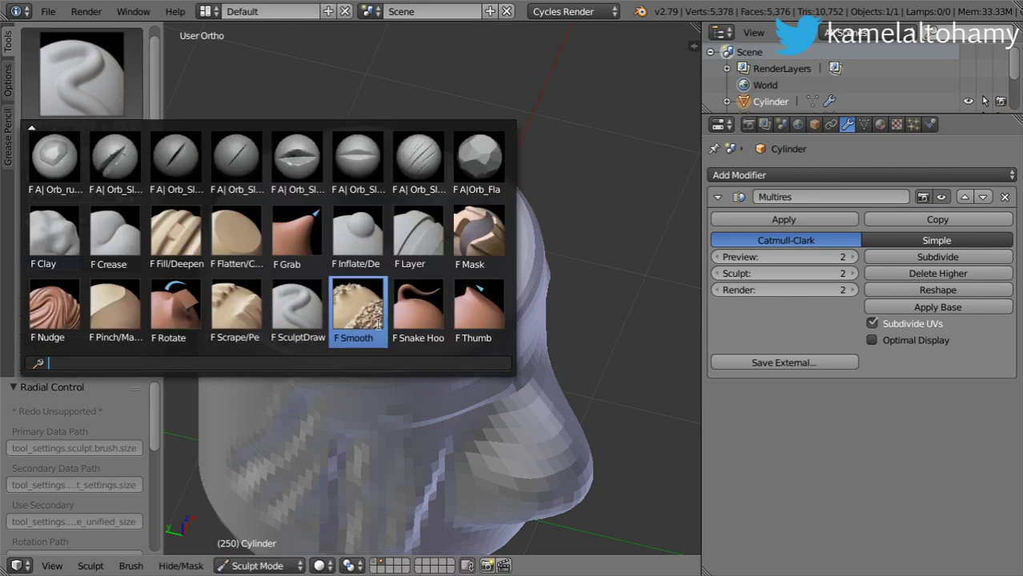
pyautogui.click(418, 308)
pyautogui.press('KP_1')
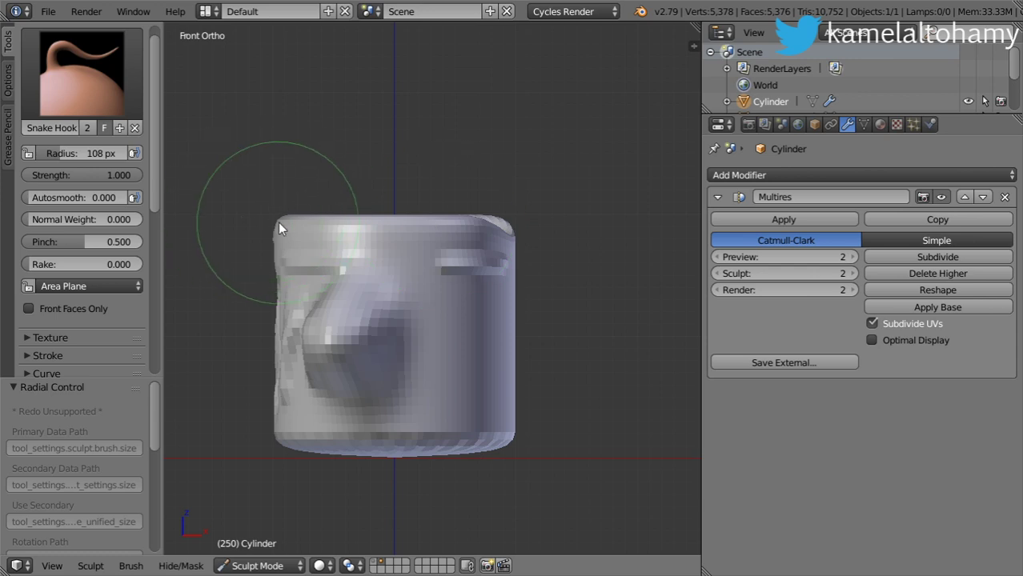
pyautogui.moveTo(279, 230)
pyautogui.mouseDown()
pyautogui.moveTo(264, 207)
pyautogui.moveTo(209, 173)
pyautogui.mouseUp()
pyautogui.keyDown('shift'); pyautogui.moveTo(208, 173); pyautogui.dragTo(408, 368, button='middle'); pyautogui.keyUp('shift')
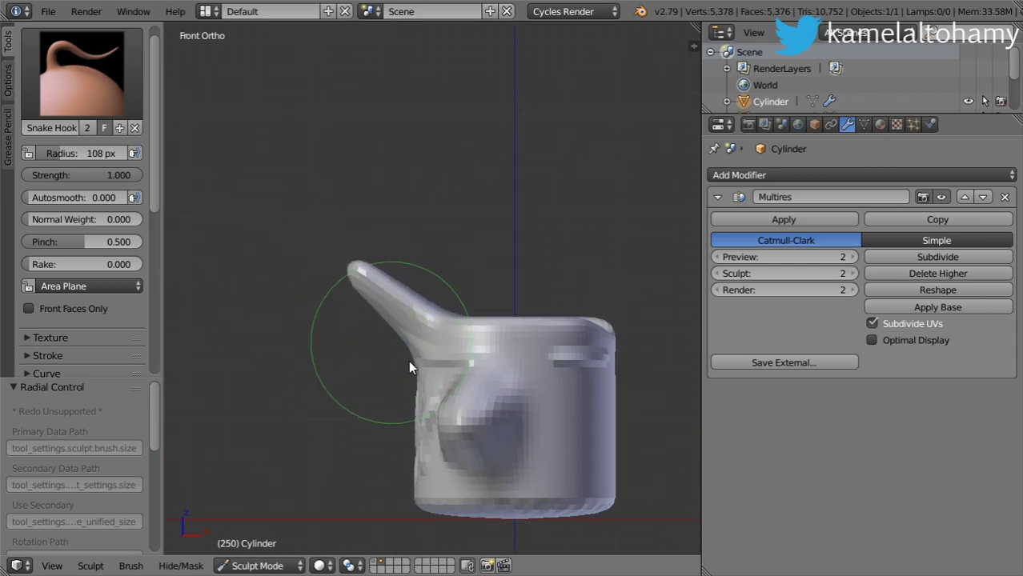
pyautogui.scroll(2, 408, 368)
pyautogui.moveTo(379, 351)
pyautogui.mouseDown()
pyautogui.moveTo(307, 180)
pyautogui.moveTo(258, 125)
pyautogui.mouseUp()
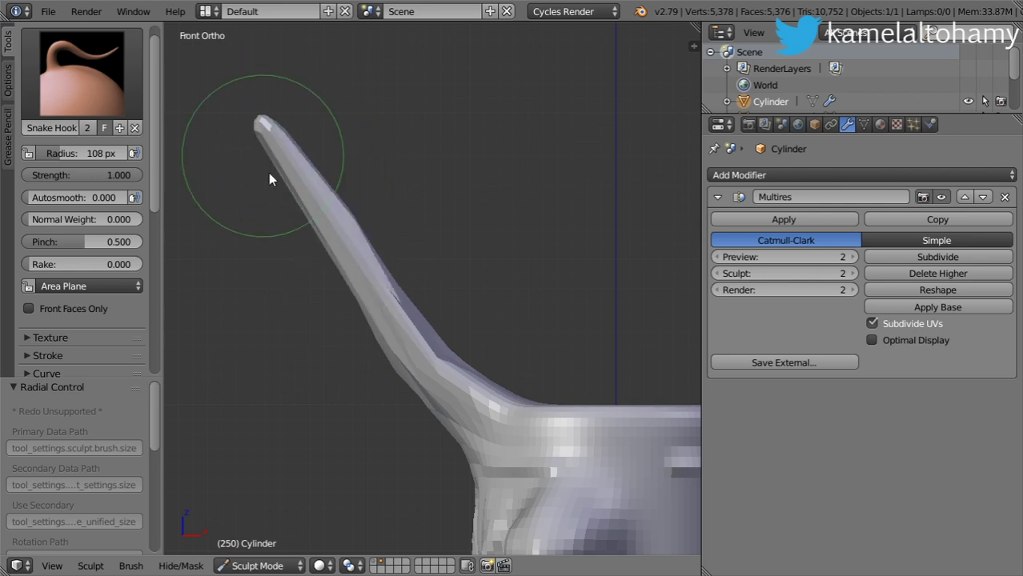
pyautogui.scroll(-2, 313, 261)
# Step: Switch to the Smooth brush and smooth away the grooves on the side, the horn's base and the horn itself
pyautogui.click(90, 82)
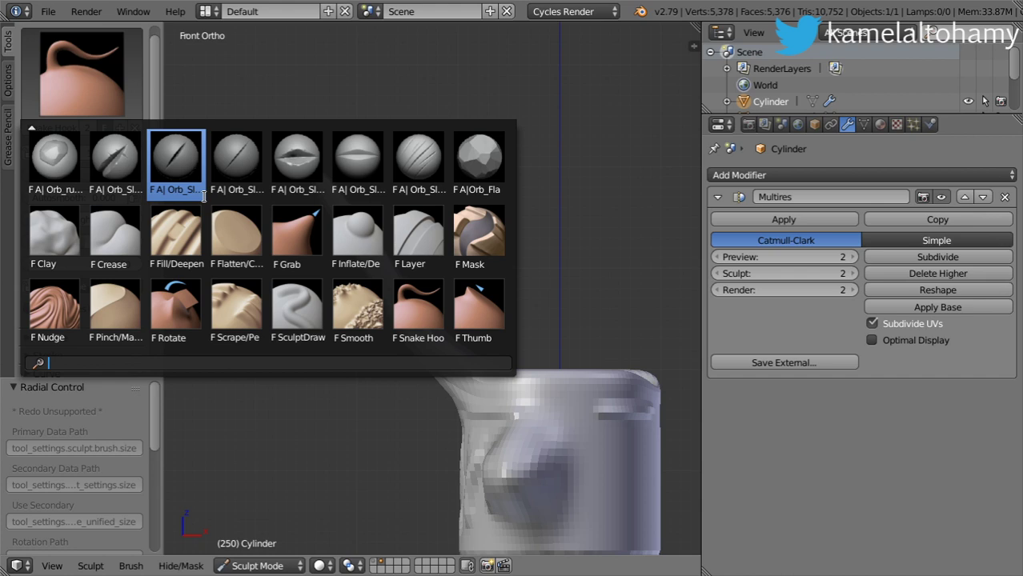
pyautogui.click(357, 312)
pyautogui.moveTo(432, 360)
pyautogui.mouseDown(button='middle')
pyautogui.moveTo(500, 375)
pyautogui.moveTo(561, 346)
pyautogui.mouseUp(button='middle')
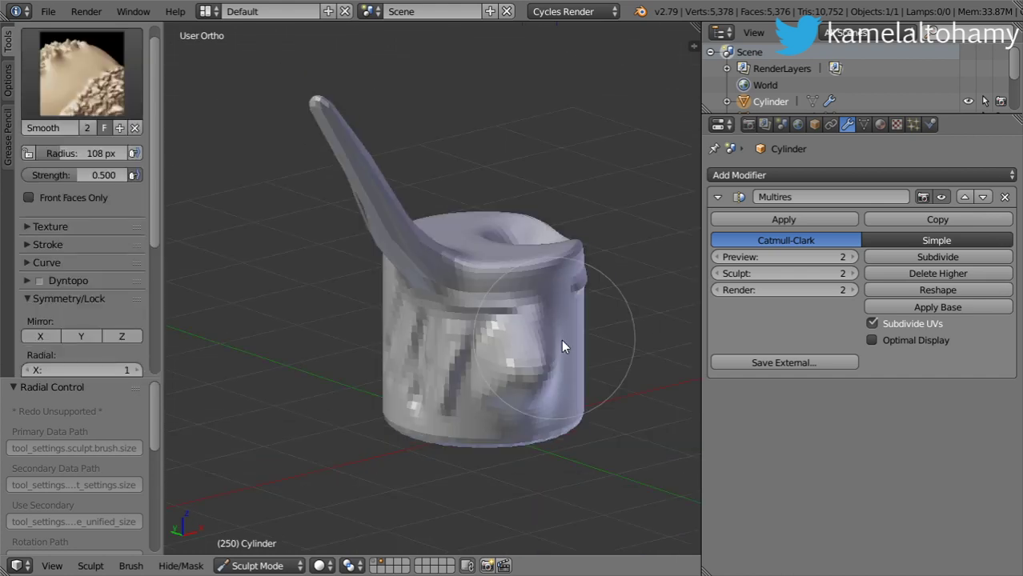
pyautogui.scroll(3, 561, 340)
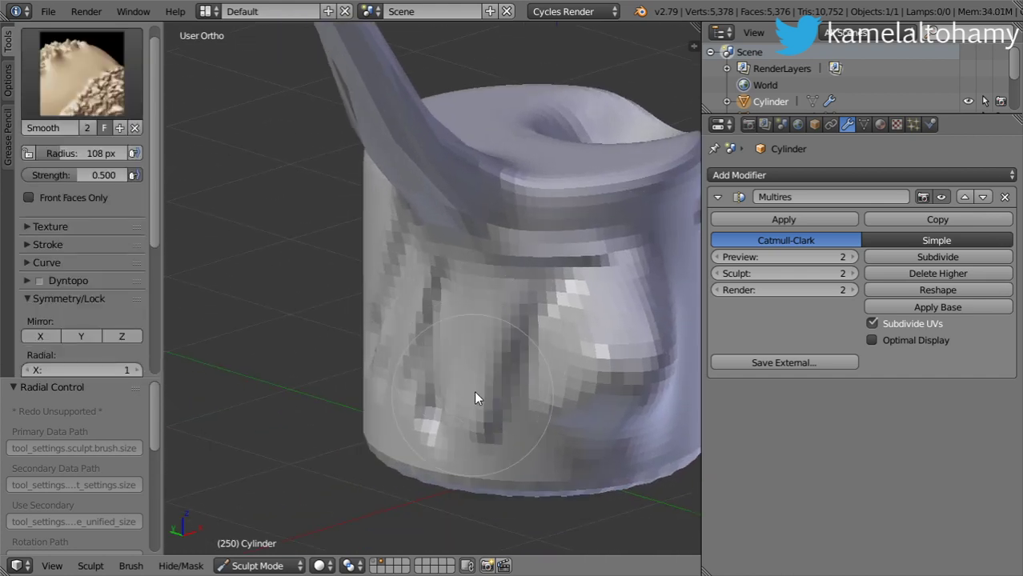
pyautogui.moveTo(474, 397)
pyautogui.mouseDown()
pyautogui.moveTo(414, 234)
pyautogui.moveTo(376, 394)
pyautogui.moveTo(650, 397)
pyautogui.moveTo(615, 281)
pyautogui.moveTo(509, 375)
pyautogui.moveTo(463, 274)
pyautogui.moveTo(384, 176)
pyautogui.moveTo(462, 160)
pyautogui.mouseUp()
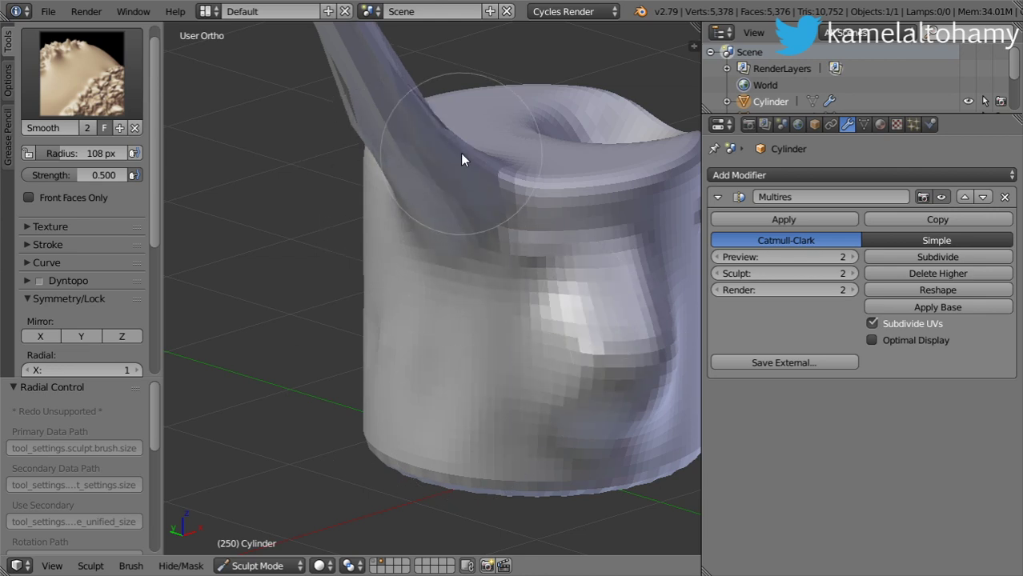
pyautogui.keyDown('shift'); pyautogui.moveTo(401, 154); pyautogui.dragTo(430, 354, button='middle'); pyautogui.keyUp('shift')
pyautogui.moveTo(445, 232)
pyautogui.mouseDown()
pyautogui.moveTo(392, 302)
pyautogui.moveTo(332, 135)
pyautogui.moveTo(318, 161)
pyautogui.moveTo(328, 184)
pyautogui.mouseUp()
# Step: Switch to the Pinch/Magnify brush in Pinch mode and sharpen the top rim between the horn and the hollow
pyautogui.click(103, 108)
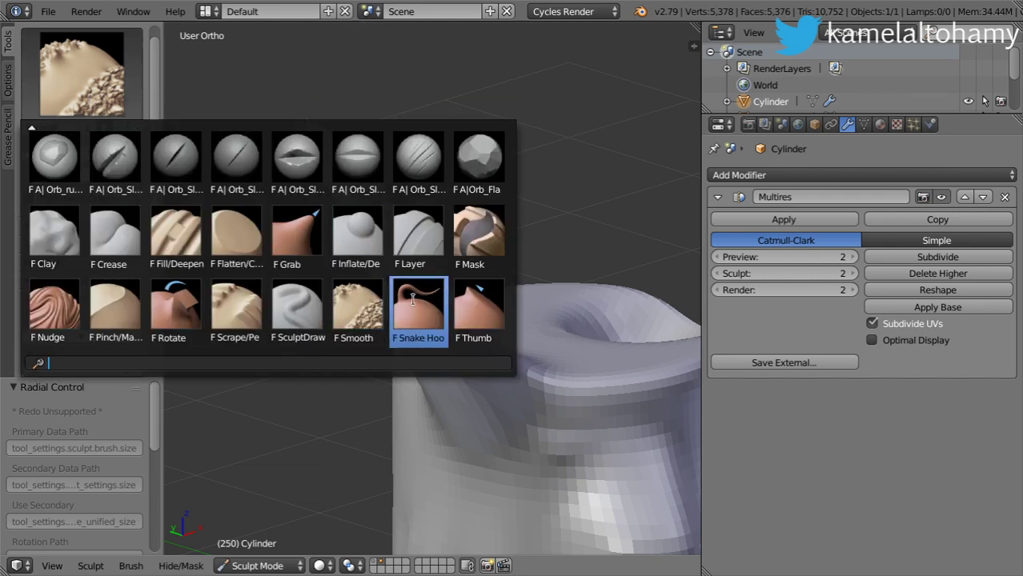
pyautogui.click(106, 305)
pyautogui.scroll(3, 478, 423)
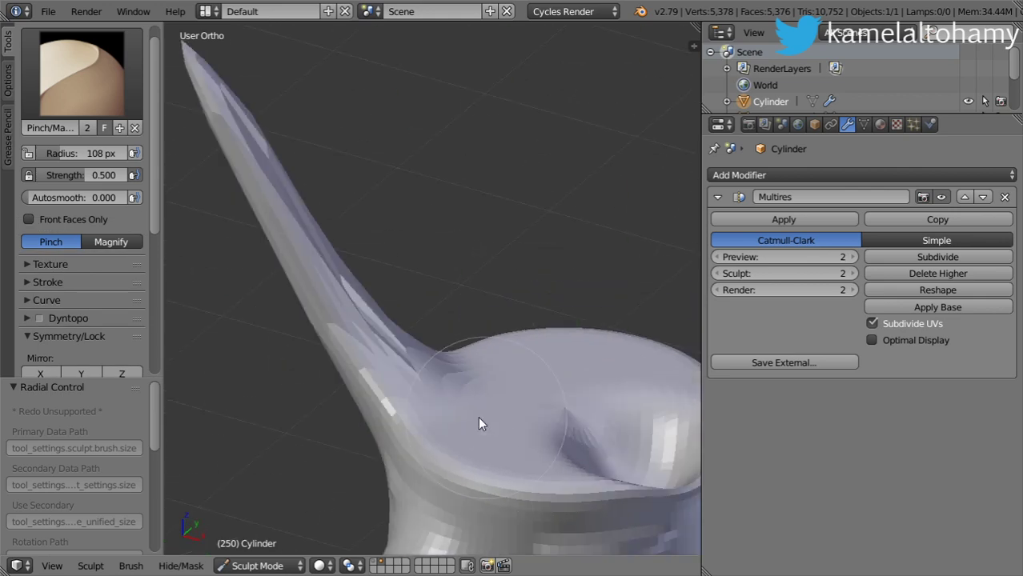
pyautogui.moveTo(478, 418); pyautogui.dragTo(467, 397, button='middle')
pyautogui.scroll(3, 502, 358)
pyautogui.scroll(2, 497, 303)
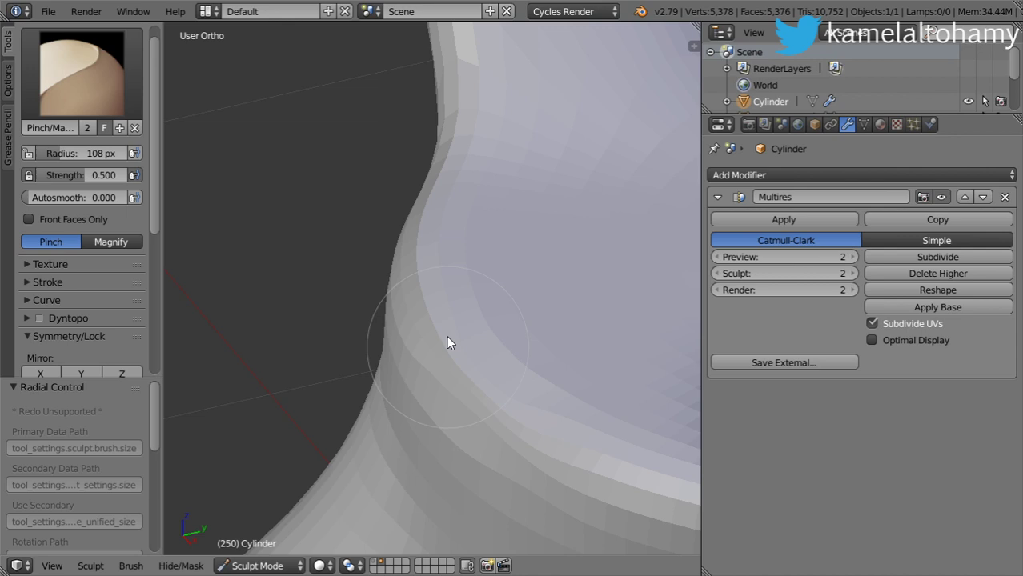
pyautogui.moveTo(446, 343); pyautogui.dragTo(421, 330, button='middle')
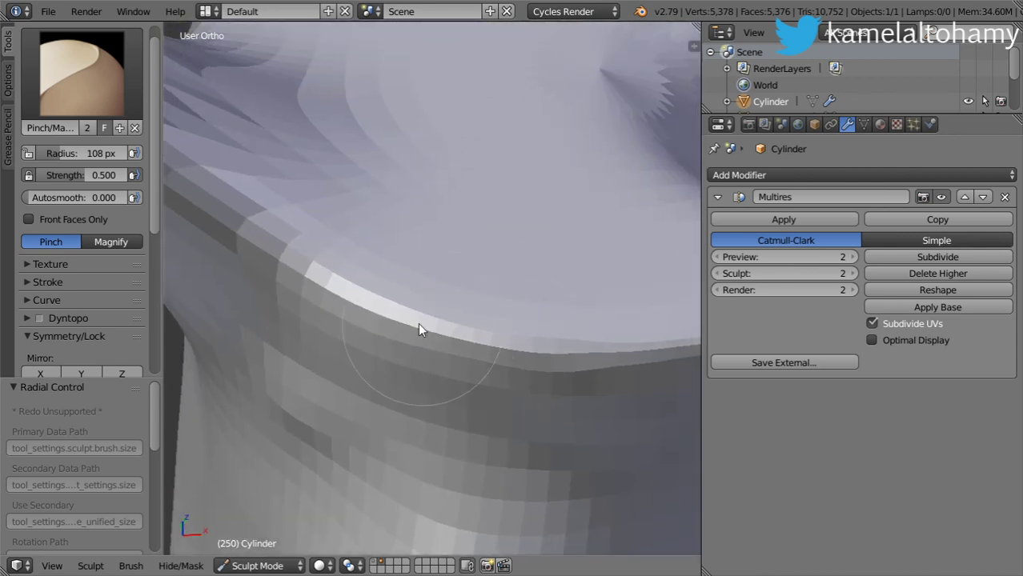
pyautogui.moveTo(376, 302)
pyautogui.mouseDown(button='middle')
pyautogui.moveTo(521, 413)
pyautogui.moveTo(388, 361)
pyautogui.mouseUp(button='middle')
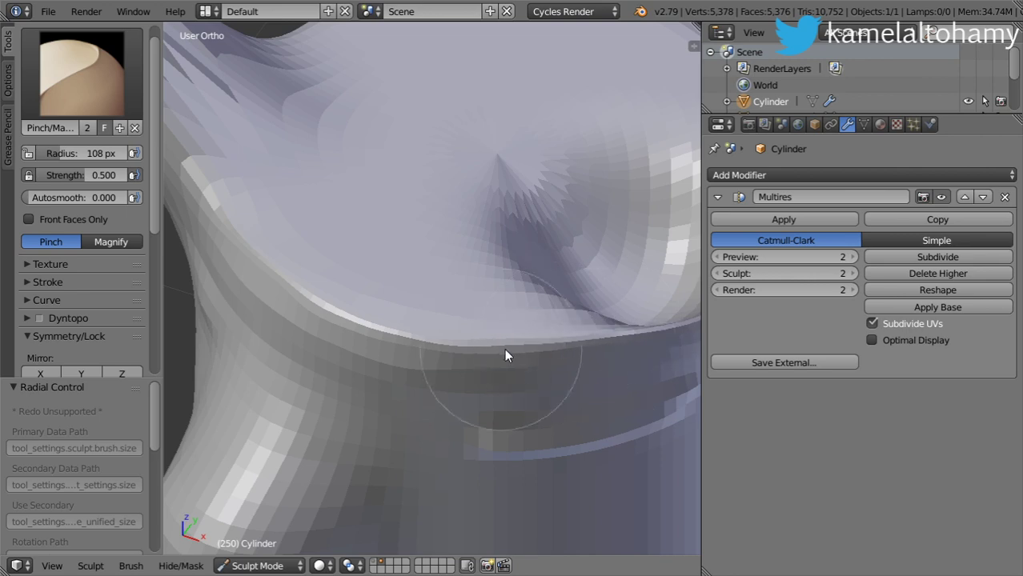
# Step: Switch to the Crease brush with direction Subtract and carve a crease across the top face between the horn and the hollow
pyautogui.click(71, 70)
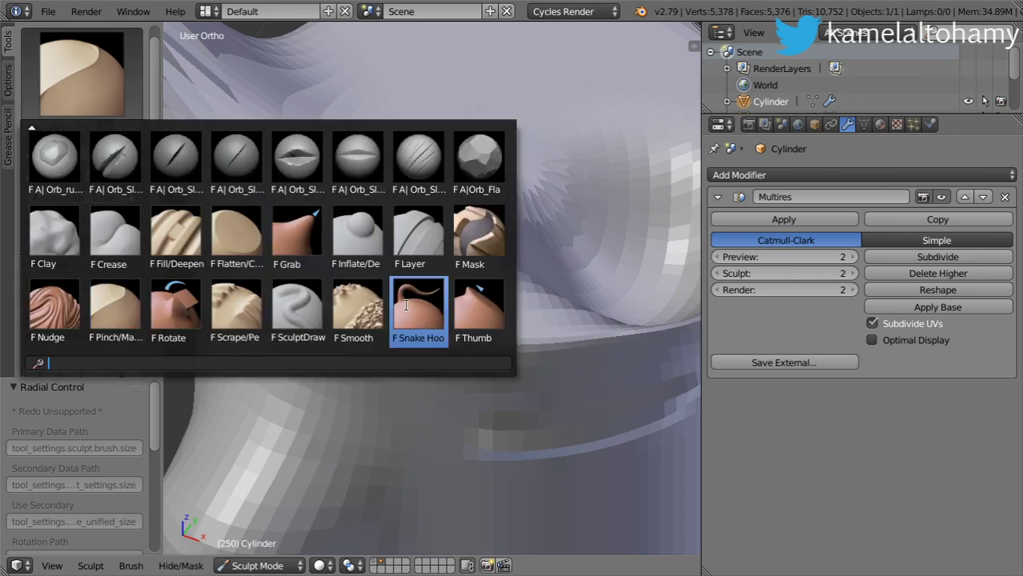
pyautogui.press('Right')
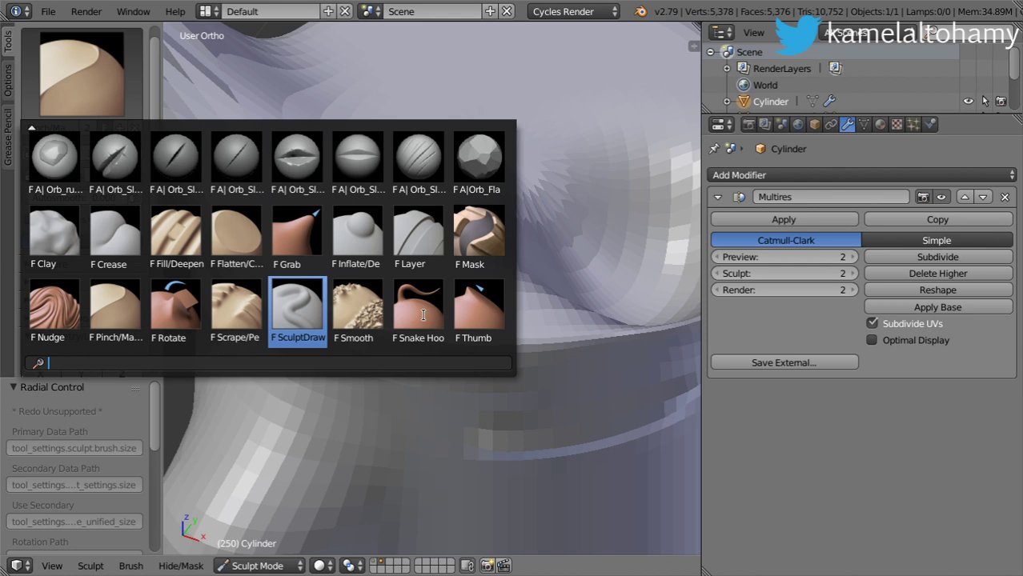
pyautogui.click(141, 268)
pyautogui.scroll(-2, 147, 274)
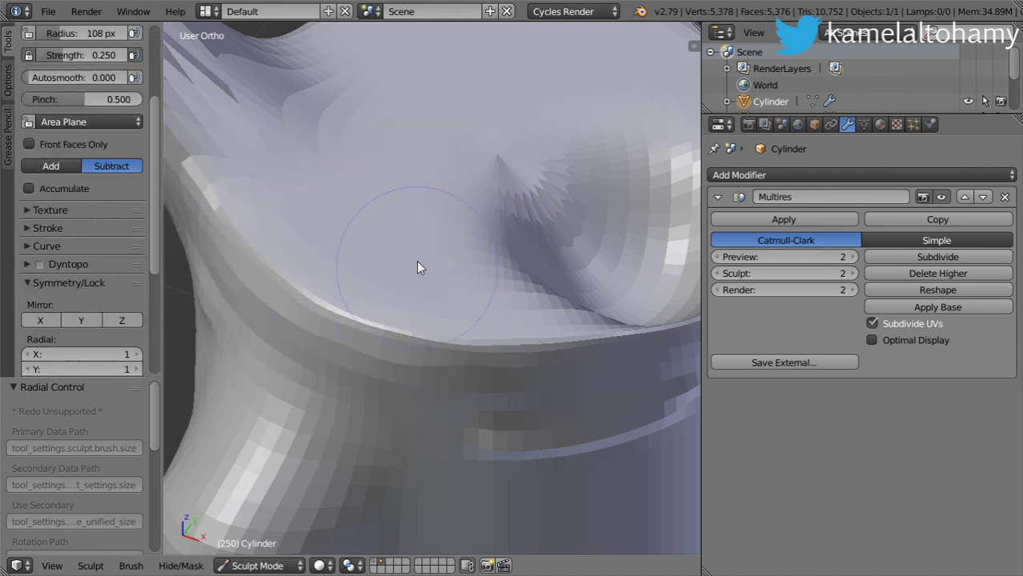
pyautogui.scroll(-4, 416, 258)
pyautogui.moveTo(442, 297); pyautogui.dragTo(425, 395, button='middle')
pyautogui.moveTo(509, 279); pyautogui.dragTo(494, 387, button='middle')
pyautogui.scroll(2, 495, 387)
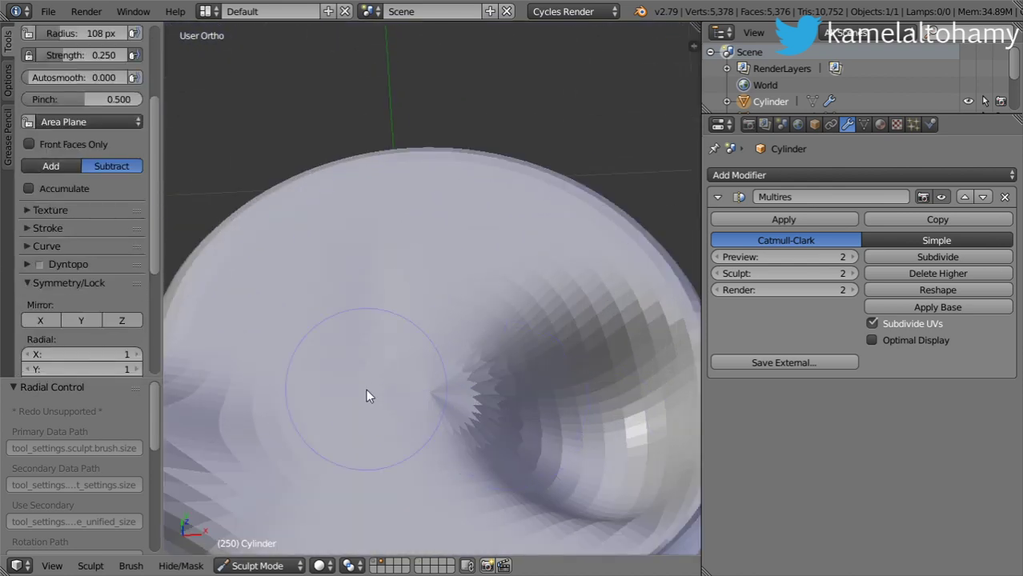
pyautogui.moveTo(365, 389)
pyautogui.mouseDown()
pyautogui.moveTo(363, 260)
pyautogui.moveTo(375, 243)
pyautogui.moveTo(362, 354)
pyautogui.mouseUp()
pyautogui.moveTo(361, 360); pyautogui.dragTo(404, 247, button='middle')
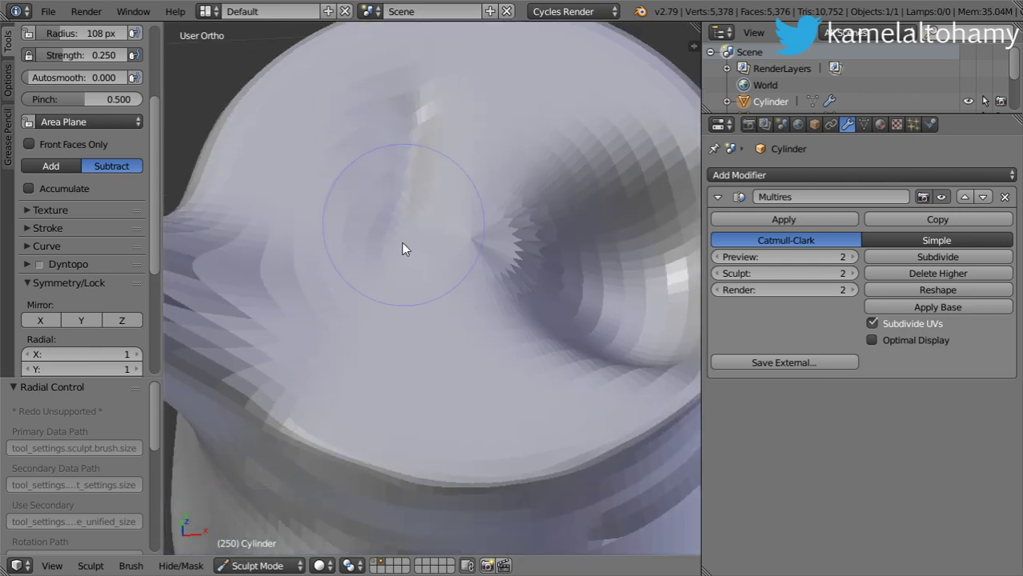
pyautogui.moveTo(432, 389)
pyautogui.mouseDown()
pyautogui.moveTo(497, 470)
pyautogui.moveTo(446, 425)
pyautogui.moveTo(451, 440)
pyautogui.mouseUp()
# Step: Extend the crease across the far rim of the top face and carve a second crease at the rim beside the hollow
pyautogui.moveTo(424, 388); pyautogui.dragTo(452, 575, button='middle')
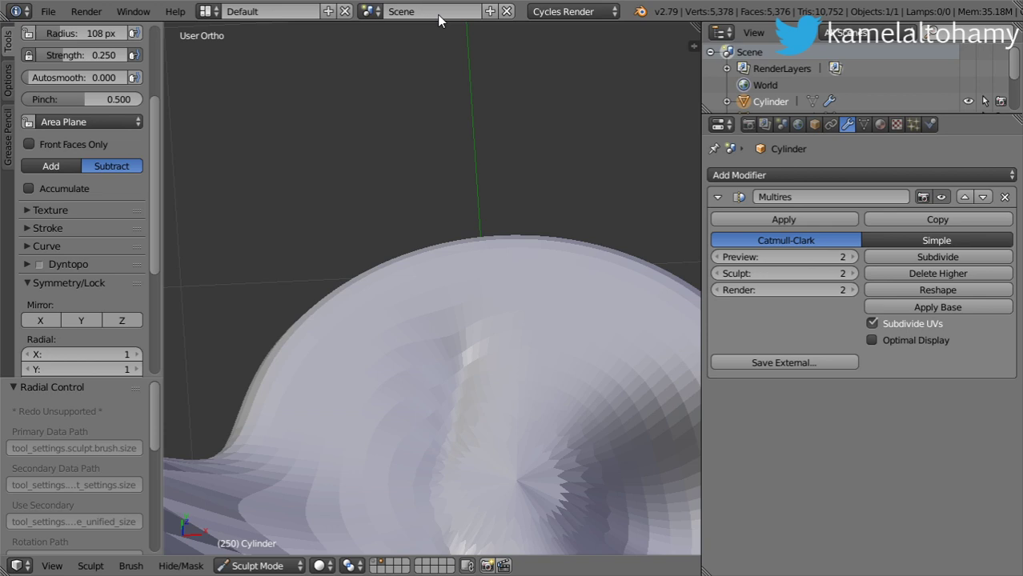
pyautogui.moveTo(466, 327); pyautogui.dragTo(436, 185)
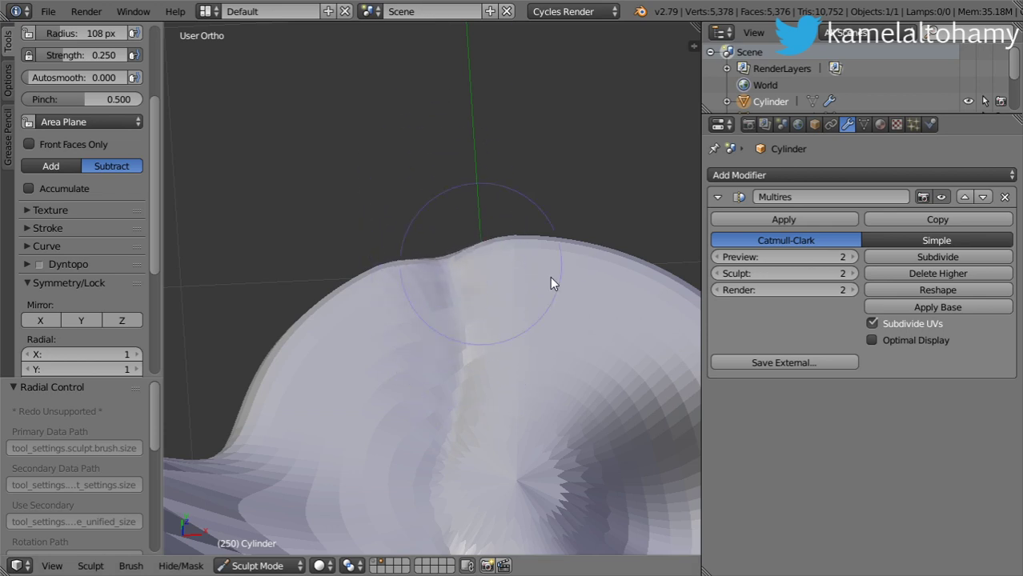
pyautogui.moveTo(550, 276)
pyautogui.mouseDown(button='middle')
pyautogui.moveTo(450, 220)
pyautogui.moveTo(373, 239)
pyautogui.mouseUp(button='middle')
pyautogui.moveTo(453, 173); pyautogui.dragTo(472, 179)
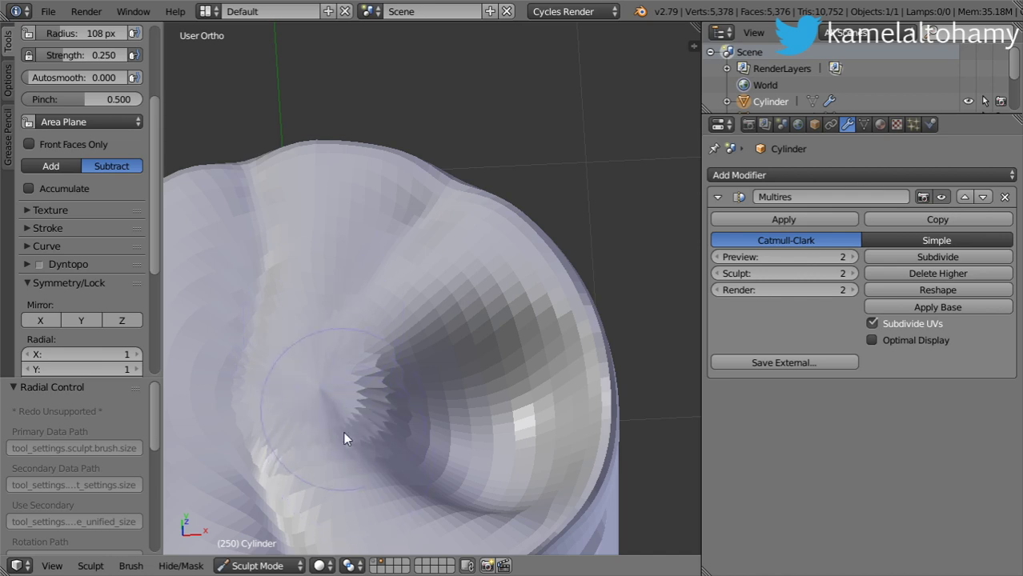
# Step: Carve two long vertical creases down the cylinder's side from just below the top rim
pyautogui.moveTo(351, 400)
pyautogui.mouseDown(button='middle')
pyautogui.moveTo(400, 329)
pyautogui.moveTo(422, 335)
pyautogui.moveTo(318, 368)
pyautogui.mouseUp(button='middle')
pyautogui.moveTo(394, 375); pyautogui.dragTo(293, 334, button='middle')
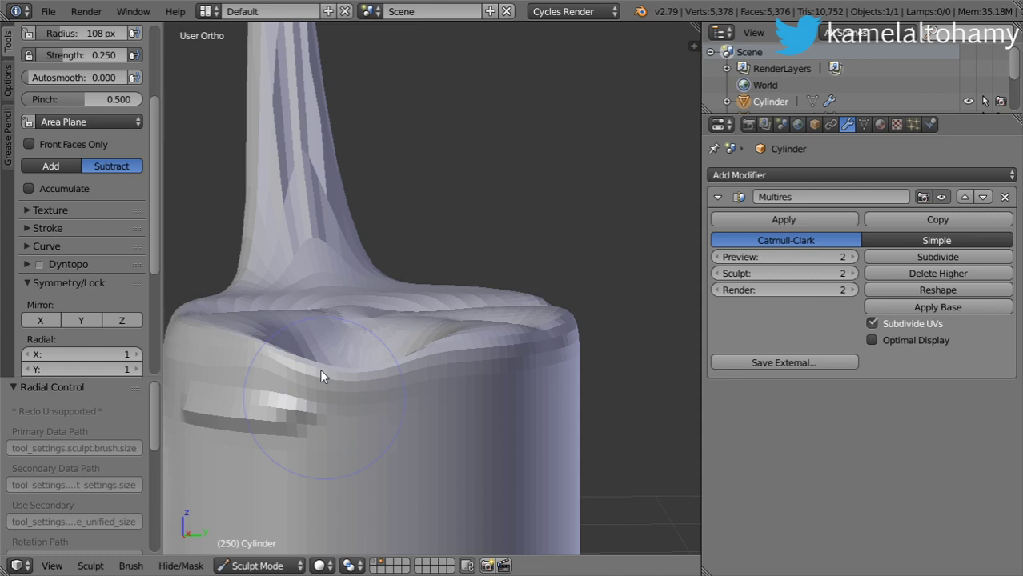
pyautogui.moveTo(320, 369); pyautogui.dragTo(553, 245, button='middle')
pyautogui.moveTo(504, 278); pyautogui.dragTo(477, 530)
pyautogui.scroll(-2, 442, 224)
pyautogui.moveTo(480, 284); pyautogui.dragTo(304, 316, button='middle')
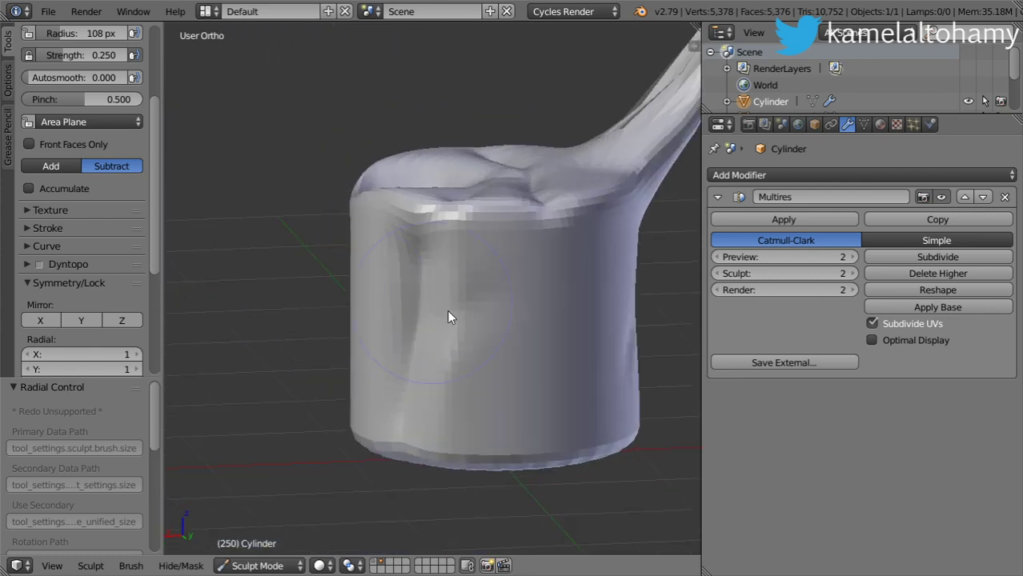
pyautogui.scroll(2, 449, 308)
pyautogui.moveTo(547, 248)
pyautogui.mouseDown()
pyautogui.moveTo(545, 480)
pyautogui.moveTo(530, 558)
pyautogui.mouseUp()
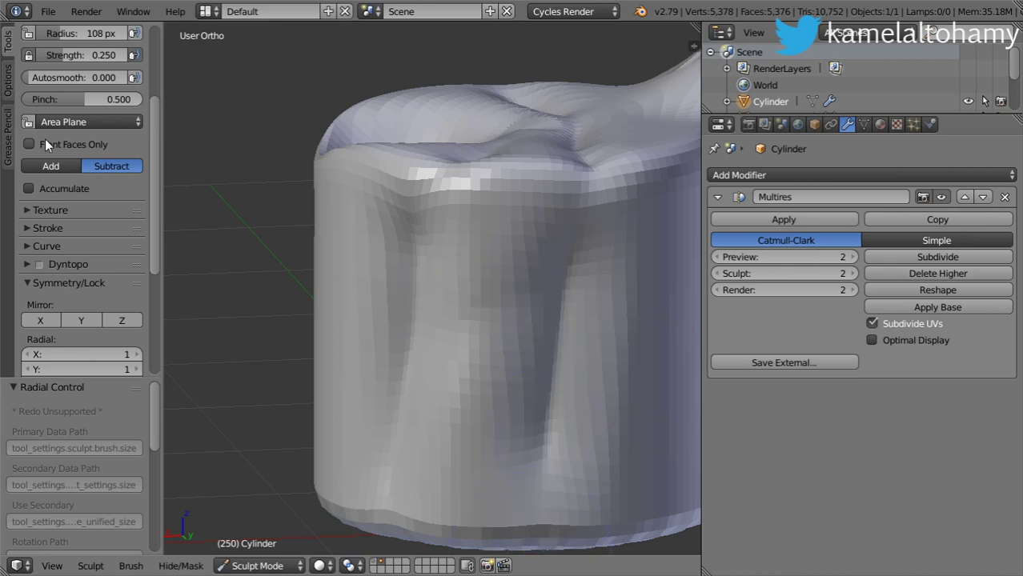
# Step: Examine the whole sculpted cylinder from several sides and display it in wireframe
pyautogui.scroll(4, 93, 135)
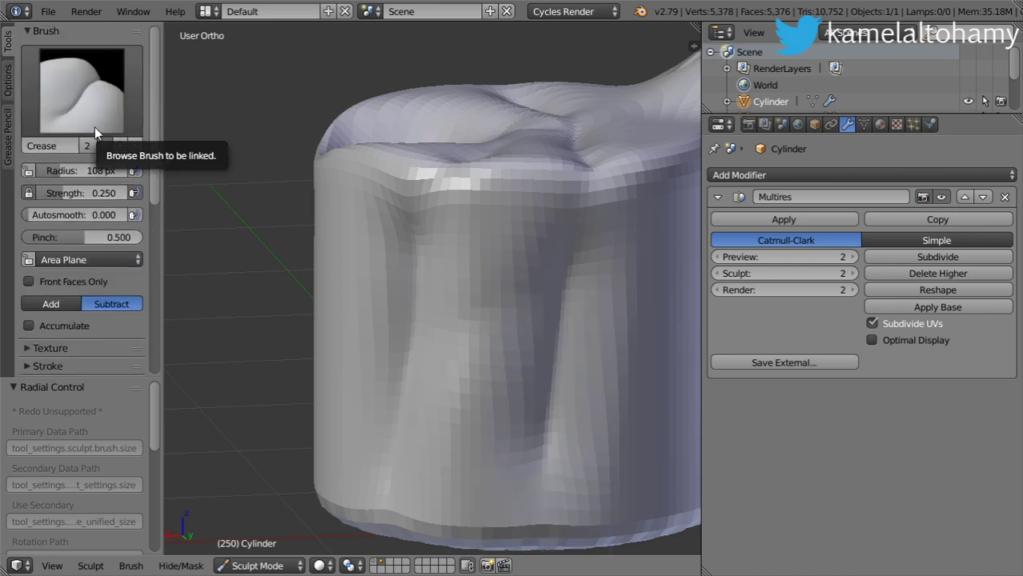
pyautogui.scroll(-5, 291, 235)
pyautogui.moveTo(442, 308); pyautogui.dragTo(639, 273, button='middle')
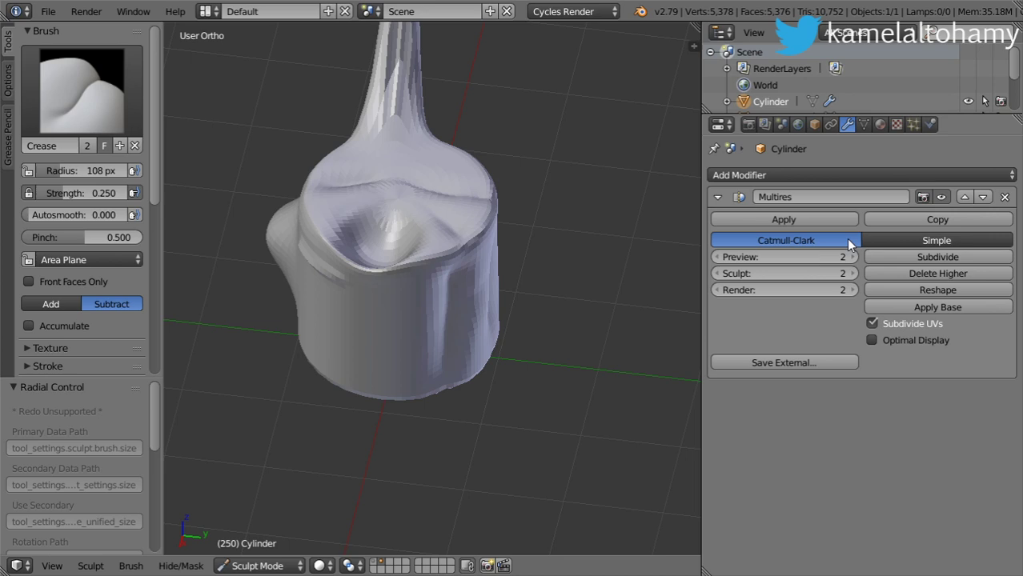
pyautogui.keyDown('shift'); pyautogui.moveTo(400, 224); pyautogui.dragTo(390, 296, button='middle'); pyautogui.keyUp('shift')
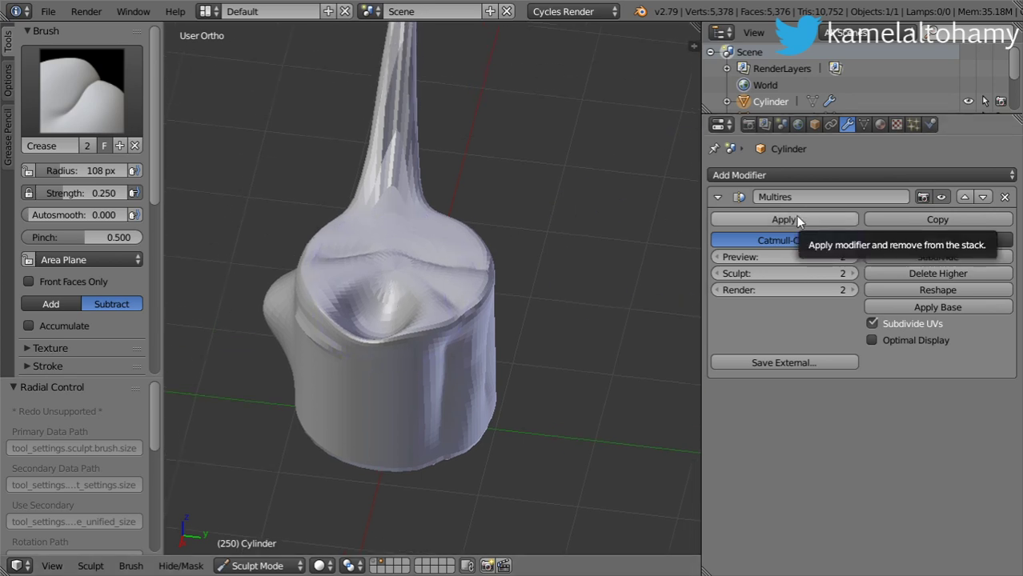
pyautogui.moveTo(443, 285)
pyautogui.mouseDown(button='middle')
pyautogui.moveTo(516, 260)
pyautogui.moveTo(469, 318)
pyautogui.mouseUp(button='middle')
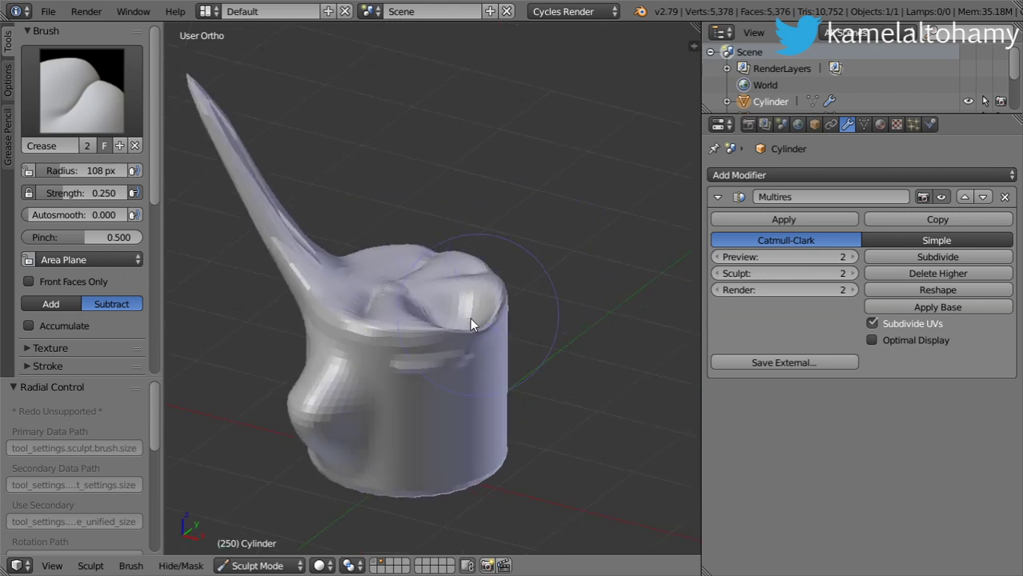
pyautogui.press('z')
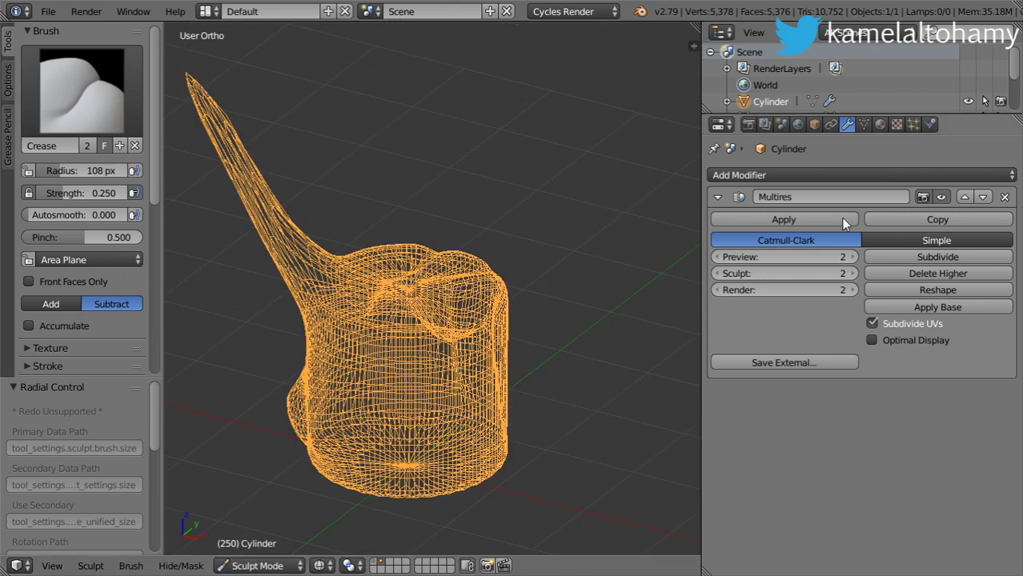
# Step: Subdivide the sculpted cylinder's Multires modifier twice, up to level 4, and return the viewport from wireframe to solid shading
pyautogui.click(937, 257)
pyautogui.click(937, 259)
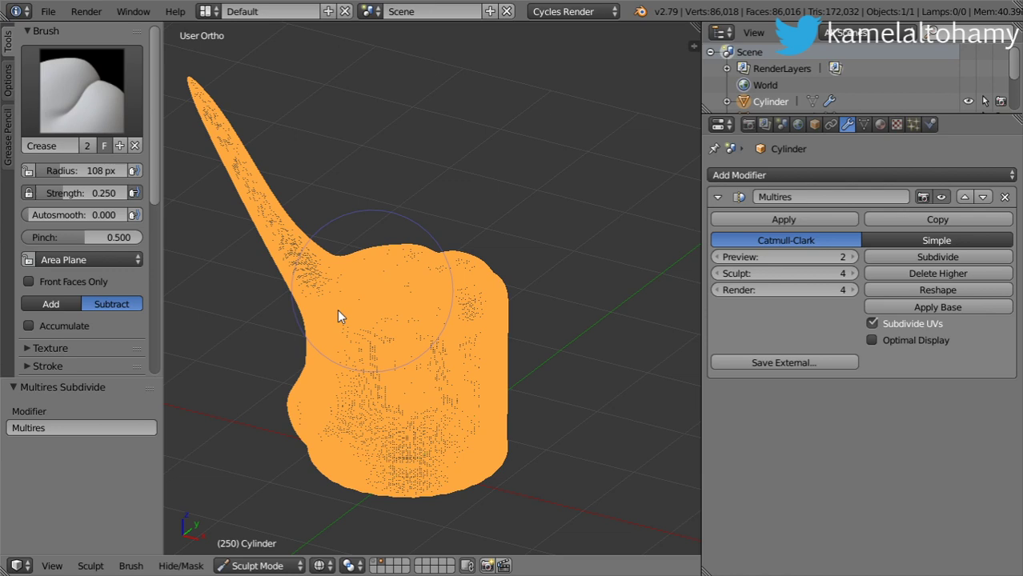
pyautogui.moveTo(336, 309)
pyautogui.mouseDown(button='middle')
pyautogui.moveTo(425, 335)
pyautogui.moveTo(376, 297)
pyautogui.moveTo(481, 335)
pyautogui.mouseUp(button='middle')
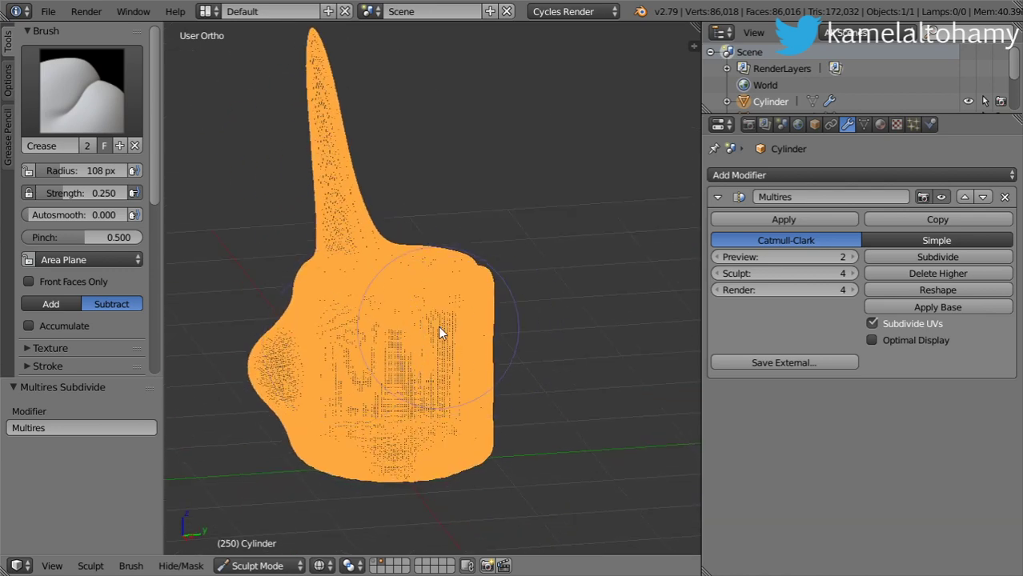
pyautogui.scroll(-3, 457, 310)
pyautogui.press('z')
pyautogui.scroll(4, 459, 310)
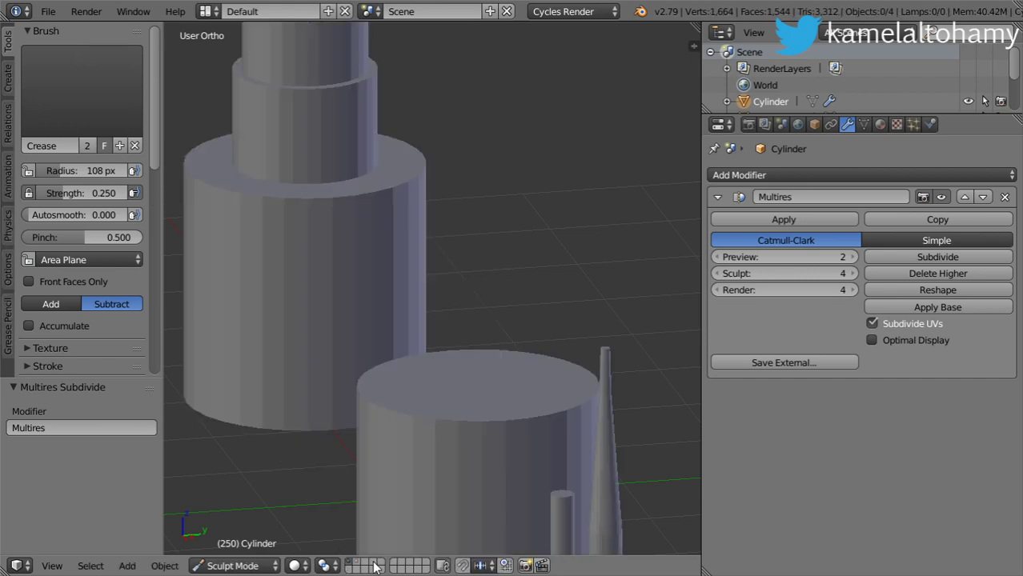
# Step: Return to Object Mode on the layer of plain cylinders, select the tall thin tapered one and put it in Sculpt Mode
pyautogui.moveTo(393, 430); pyautogui.dragTo(429, 367, button='middle')
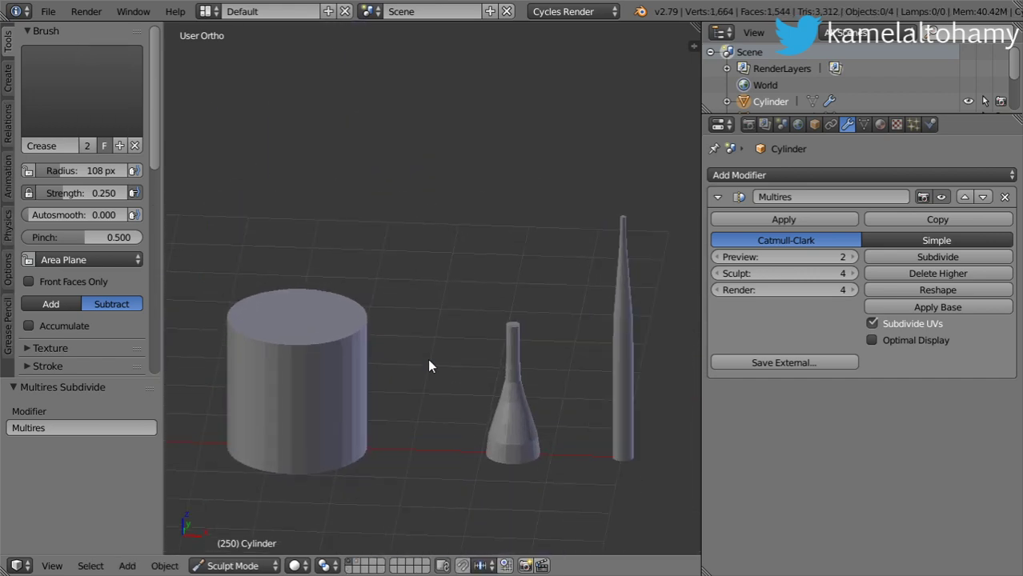
pyautogui.click(232, 566)
pyautogui.click(228, 543)
pyautogui.rightClick(620, 396)
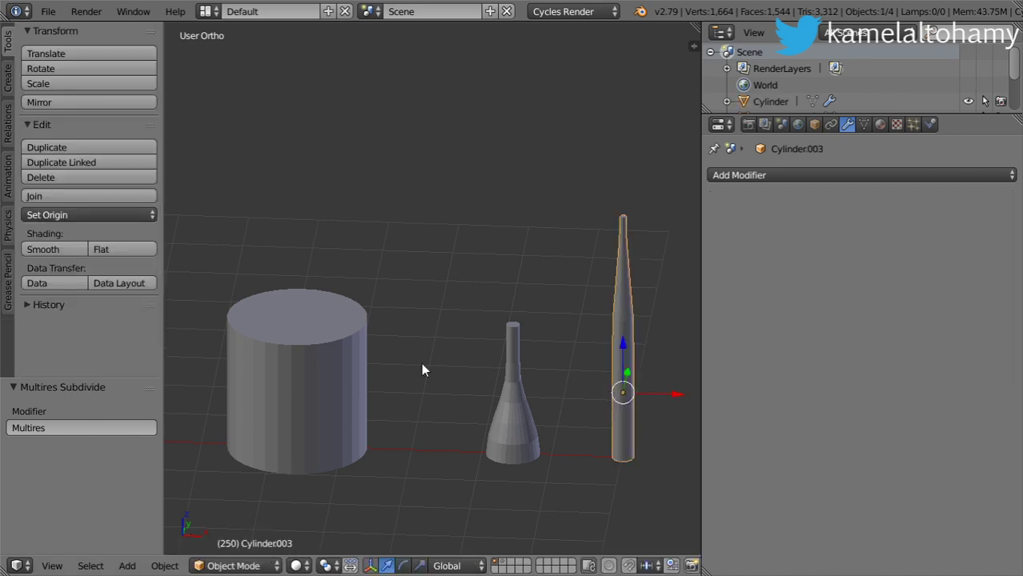
pyautogui.click(232, 566)
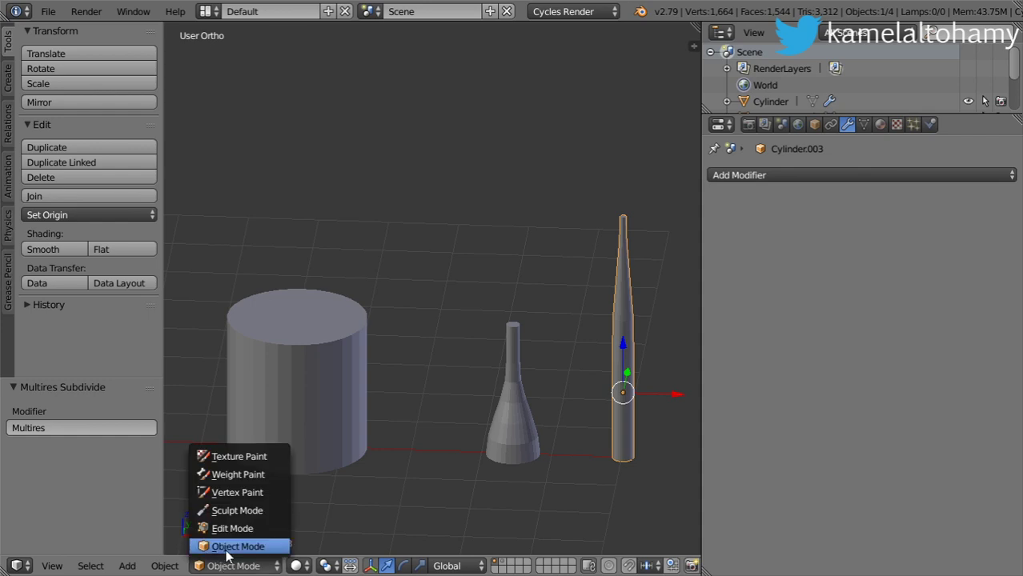
pyautogui.click(235, 509)
# Step: Enable Dyntopo on the tall tapered cylinder with the Relative Detail method
pyautogui.scroll(-4, 82, 304)
pyautogui.click(30, 280)
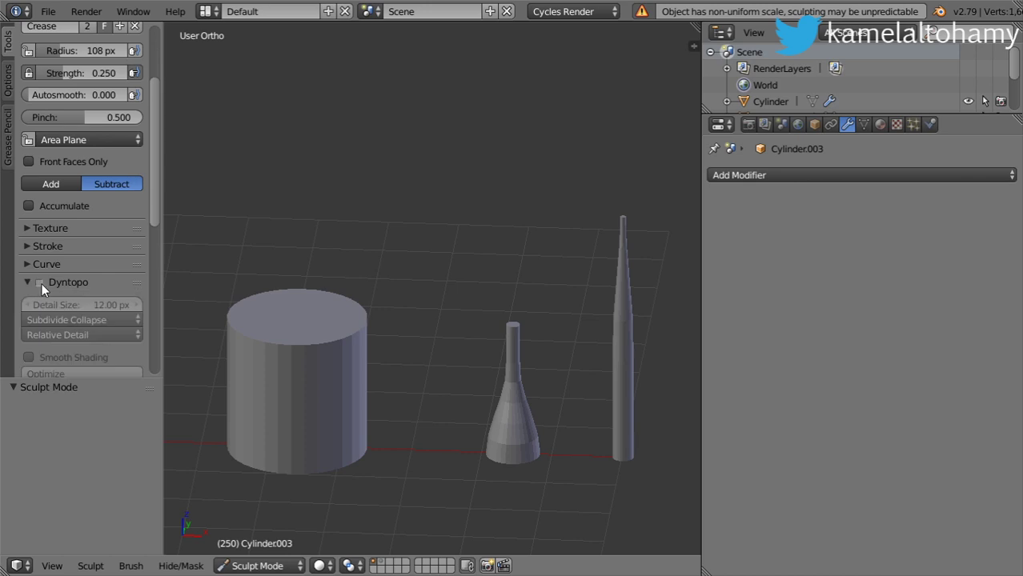
pyautogui.click(39, 282)
pyautogui.click(79, 333)
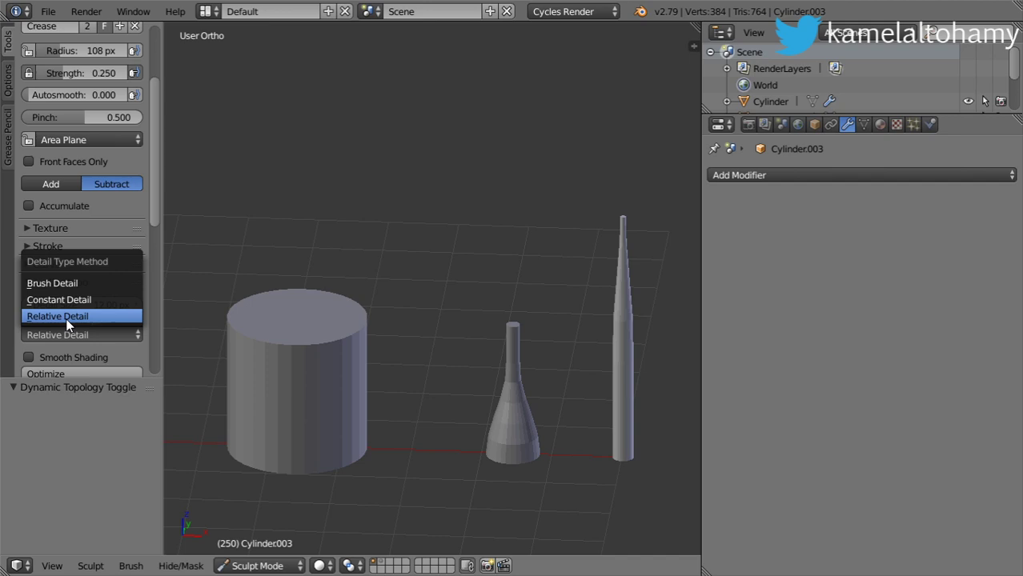
pyautogui.click(68, 317)
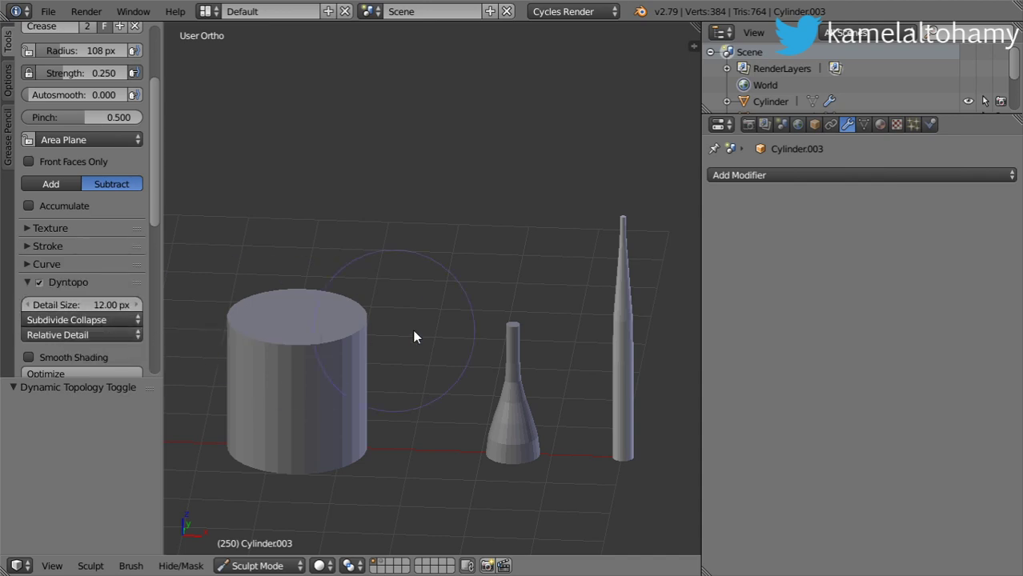
# Step: Maximize the 3D view around the tall cylinder and set the Dyntopo detail size to 5 px
pyautogui.keyDown('shift'); pyautogui.moveTo(460, 364); pyautogui.dragTo(338, 355, button='middle'); pyautogui.keyUp('shift')
pyautogui.scroll(3, 394, 366)
pyautogui.scroll(-2, 419, 376)
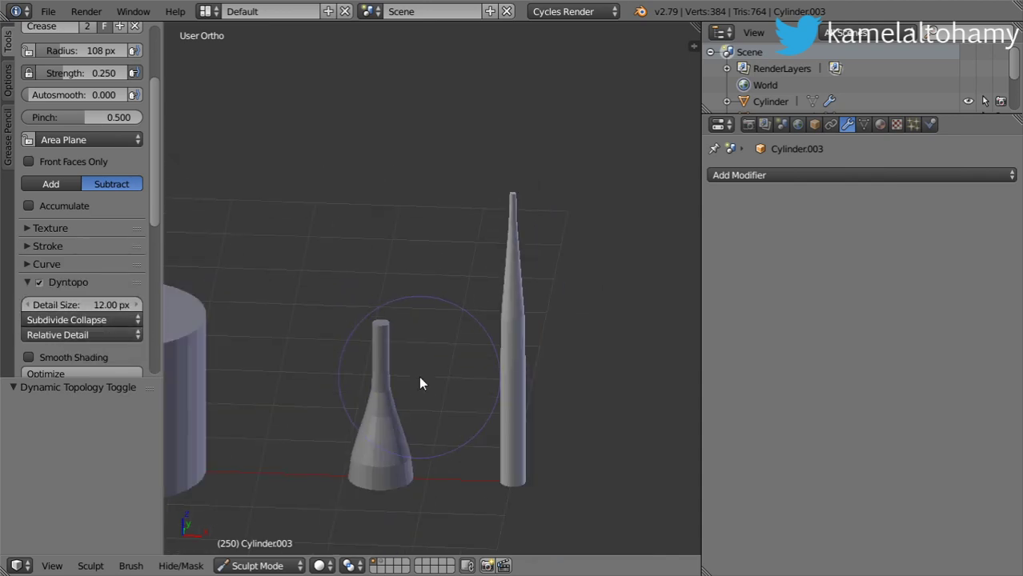
pyautogui.hotkey('ctrl', 'space')
pyautogui.scroll(-3, 418, 376)
pyautogui.keyDown('shift'); pyautogui.moveTo(576, 362); pyautogui.dragTo(458, 311, button='middle'); pyautogui.keyUp('shift')
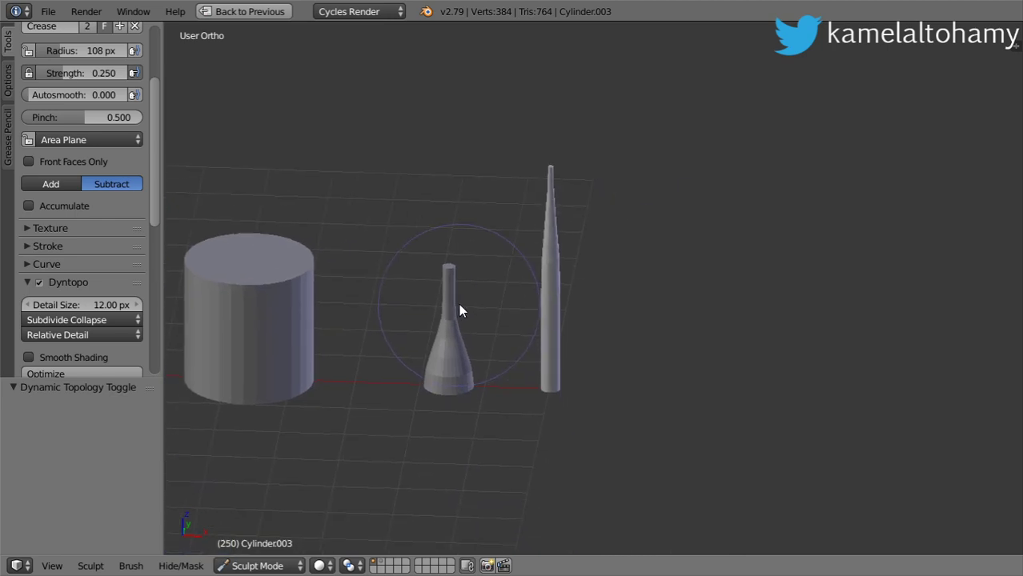
pyautogui.scroll(2, 458, 311)
pyautogui.click(67, 300)
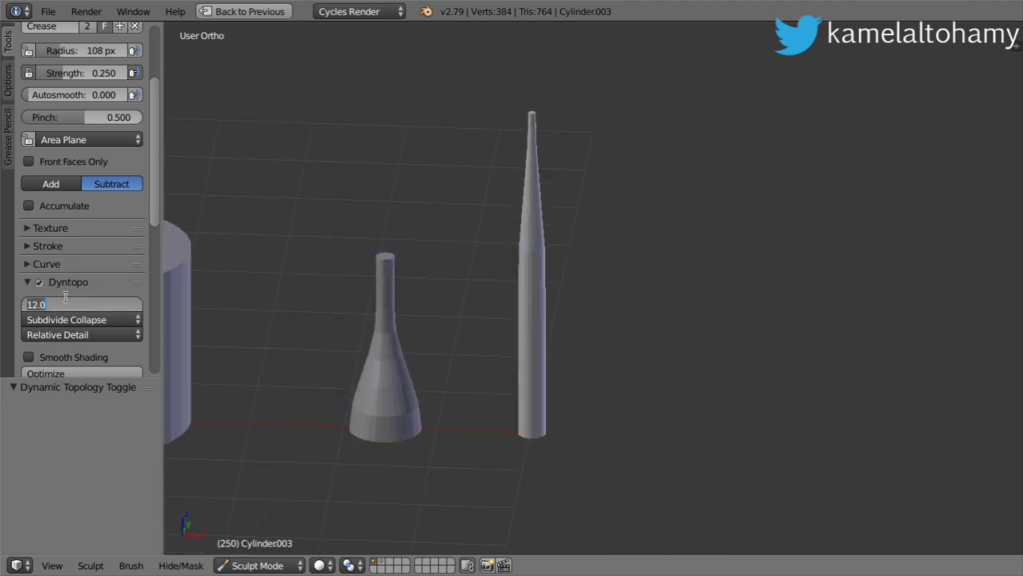
pyautogui.write('5')
pyautogui.press('Return')
# Step: Switch to the SculptDraw brush, build up a ridged swelling below the tall cylinder's narrow tip and smooth it
pyautogui.scroll(5, 123, 157)
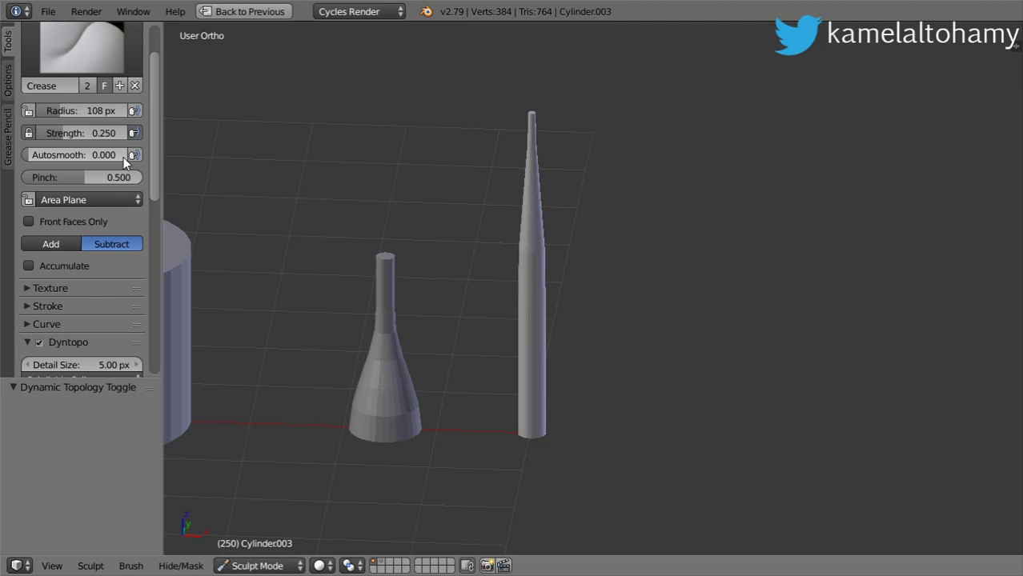
pyautogui.click(109, 134)
pyautogui.click(298, 328)
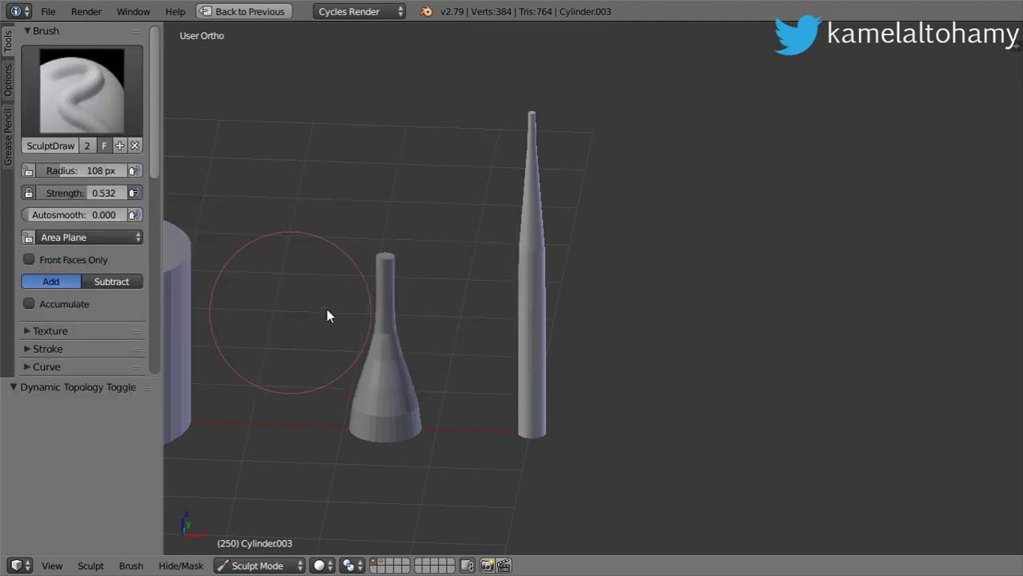
pyautogui.scroll(5, 526, 272)
pyautogui.scroll(2, 519, 339)
pyautogui.moveTo(477, 253); pyautogui.dragTo(372, 361)
pyautogui.moveTo(462, 252)
pyautogui.mouseDown()
pyautogui.moveTo(468, 267)
pyautogui.moveTo(408, 242)
pyautogui.mouseUp()
pyautogui.moveTo(429, 217)
pyautogui.mouseDown(button='middle')
pyautogui.moveTo(481, 411)
pyautogui.moveTo(431, 303)
pyautogui.mouseUp(button='middle')
pyautogui.moveTo(441, 283)
pyautogui.mouseDown()
pyautogui.moveTo(351, 322)
pyautogui.moveTo(420, 270)
pyautogui.moveTo(305, 379)
pyautogui.mouseUp()
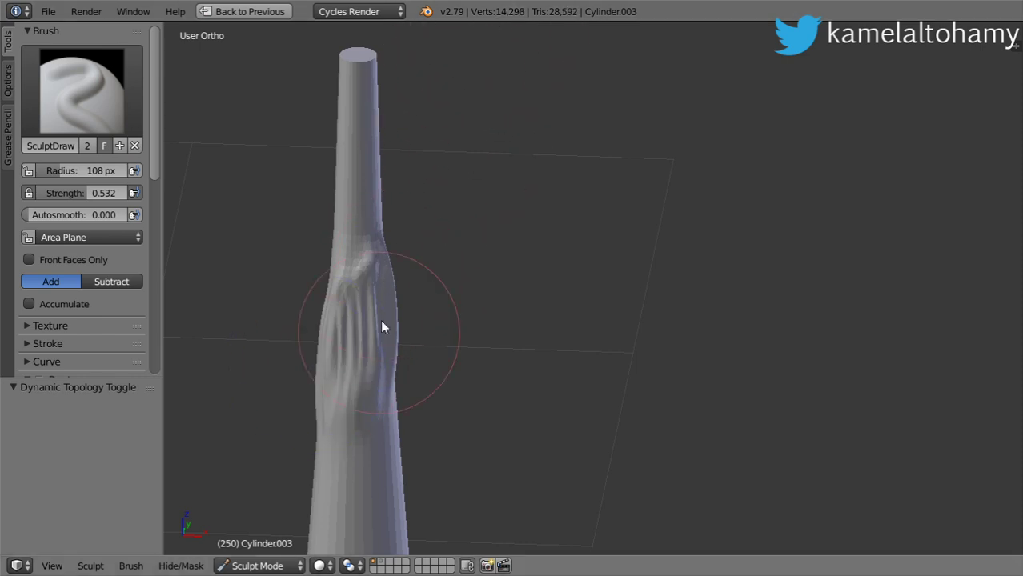
pyautogui.moveTo(381, 321)
pyautogui.keyDown('shift'); pyautogui.mouseDown()
pyautogui.moveTo(399, 266)
pyautogui.moveTo(287, 351)
pyautogui.moveTo(393, 363)
pyautogui.moveTo(399, 276)
pyautogui.mouseUp(); pyautogui.keyUp('shift')
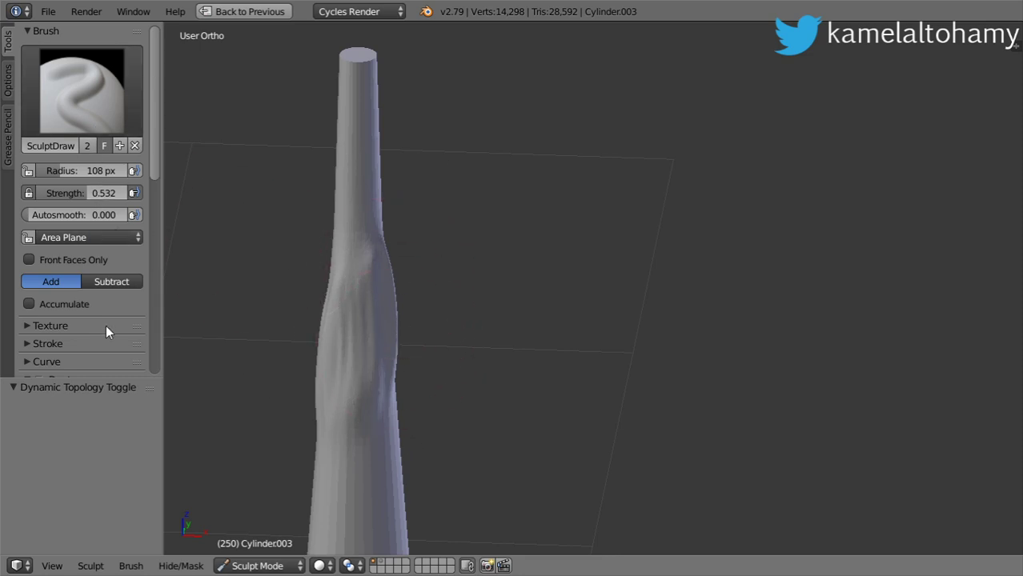
# Step: Set the Dyntopo detail size to 20 px and sculpt coarser strokes over the tall cylinder's tip and neck
pyautogui.scroll(-4, 105, 311)
pyautogui.click(102, 282)
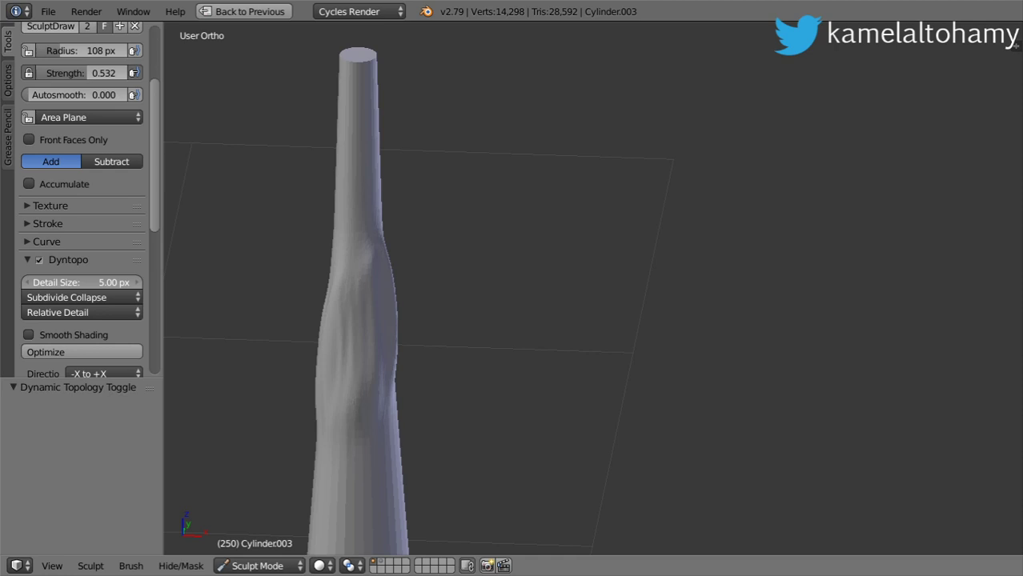
pyautogui.press('Return')
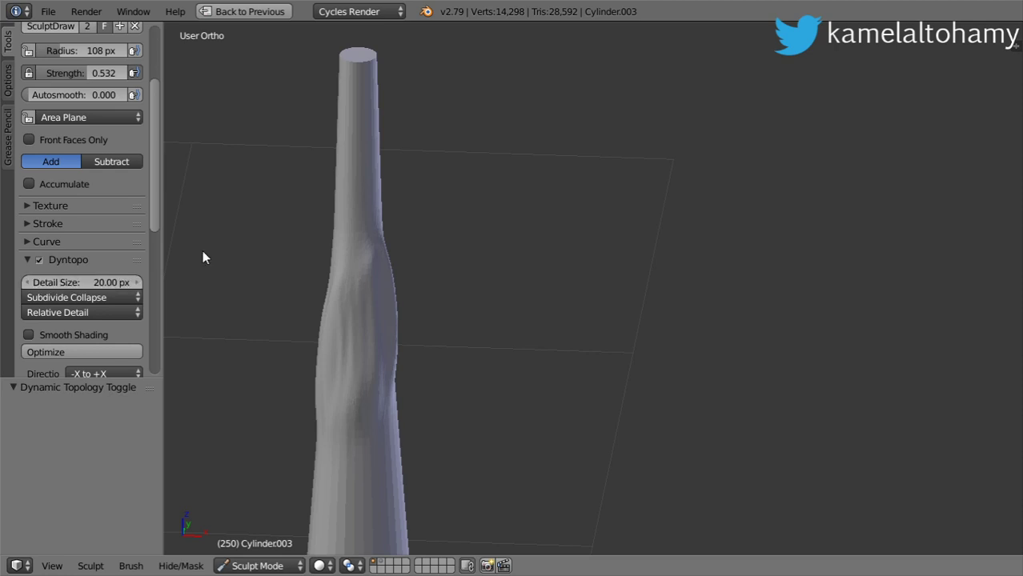
pyautogui.moveTo(374, 101); pyautogui.dragTo(357, 67)
pyautogui.keyDown('shift'); pyautogui.moveTo(359, 61); pyautogui.dragTo(376, 170, button='middle'); pyautogui.keyUp('shift')
pyautogui.moveTo(388, 412)
pyautogui.mouseDown()
pyautogui.moveTo(403, 480)
pyautogui.moveTo(388, 426)
pyautogui.mouseUp()
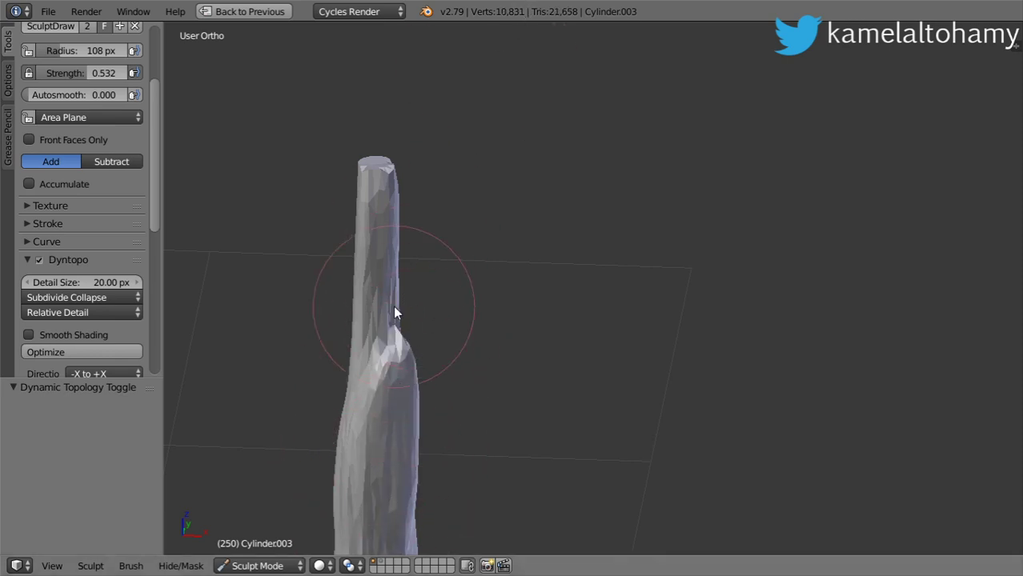
pyautogui.moveTo(393, 313)
pyautogui.mouseDown()
pyautogui.moveTo(407, 482)
pyautogui.moveTo(390, 510)
pyautogui.moveTo(371, 382)
pyautogui.mouseUp()
# Step: Sculpt a second, larger bulge further down the tall cylinder's shaft and smooth its surface
pyautogui.keyDown('shift'); pyautogui.moveTo(371, 444); pyautogui.dragTo(380, 192, button='middle'); pyautogui.keyUp('shift')
pyautogui.keyDown('shift'); pyautogui.moveTo(405, 362); pyautogui.dragTo(420, 156, button='middle'); pyautogui.keyUp('shift')
pyautogui.moveTo(432, 432)
pyautogui.mouseDown()
pyautogui.moveTo(439, 377)
pyautogui.moveTo(470, 393)
pyautogui.moveTo(454, 335)
pyautogui.mouseUp()
pyautogui.moveTo(453, 416)
pyautogui.keyDown('shift'); pyautogui.mouseDown()
pyautogui.moveTo(455, 459)
pyautogui.moveTo(455, 378)
pyautogui.moveTo(420, 416)
pyautogui.moveTo(424, 344)
pyautogui.mouseUp(); pyautogui.keyUp('shift')
pyautogui.moveTo(417, 177)
pyautogui.mouseDown()
pyautogui.moveTo(424, 160)
pyautogui.moveTo(400, 222)
pyautogui.moveTo(247, 276)
pyautogui.moveTo(271, 300)
pyautogui.moveTo(399, 182)
pyautogui.moveTo(525, 212)
pyautogui.moveTo(431, 133)
pyautogui.mouseUp()
pyautogui.moveTo(430, 134); pyautogui.dragTo(426, 271, button='middle')
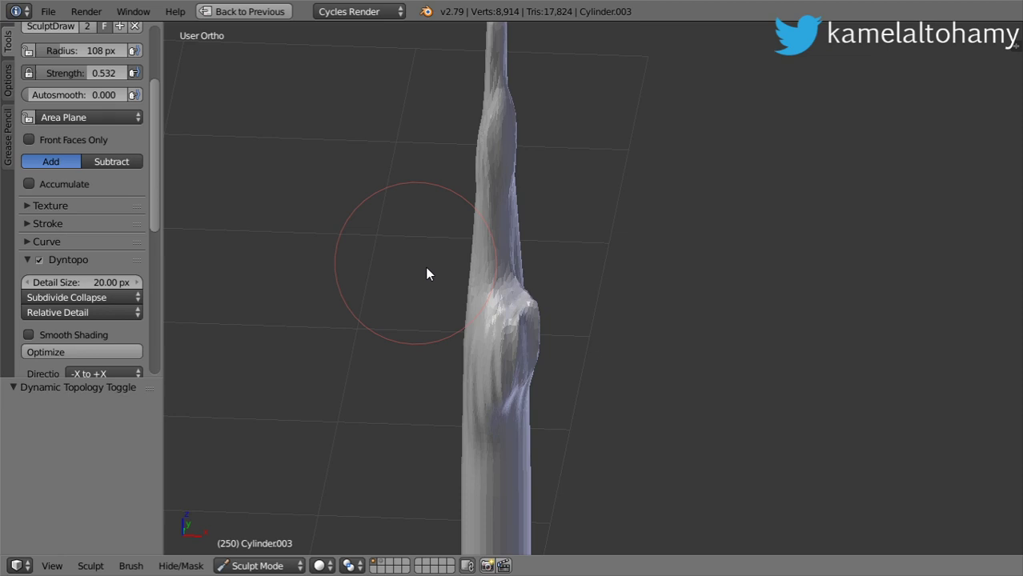
# Step: Browse the brush library, filter it by "m" and select the Mask brush
pyautogui.click(95, 283)
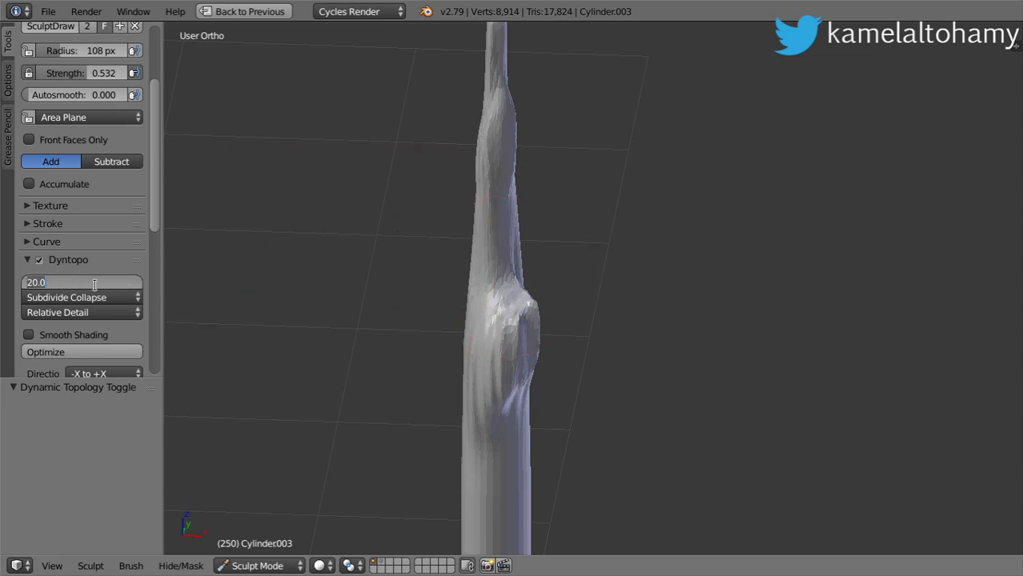
pyautogui.press('Escape')
pyautogui.scroll(5, 93, 200)
pyautogui.click(81, 80)
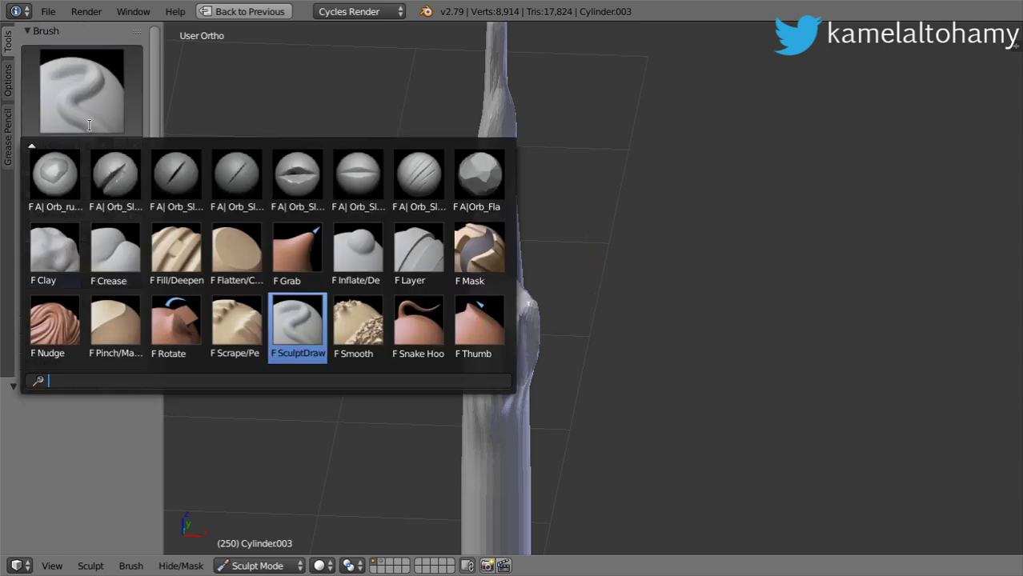
pyautogui.scroll(-3, 295, 304)
pyautogui.scroll(5, 295, 304)
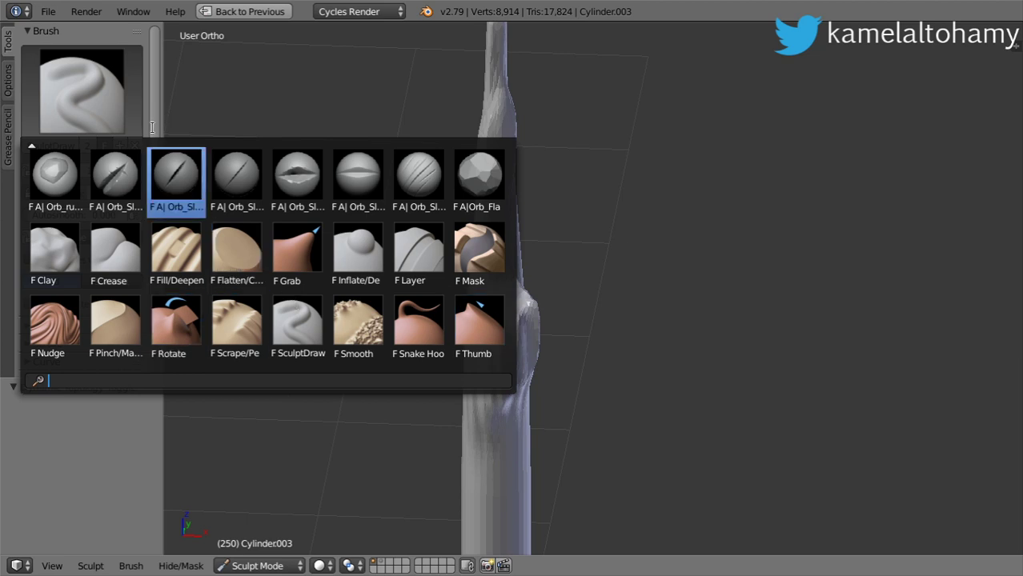
pyautogui.scroll(19, 151, 128)
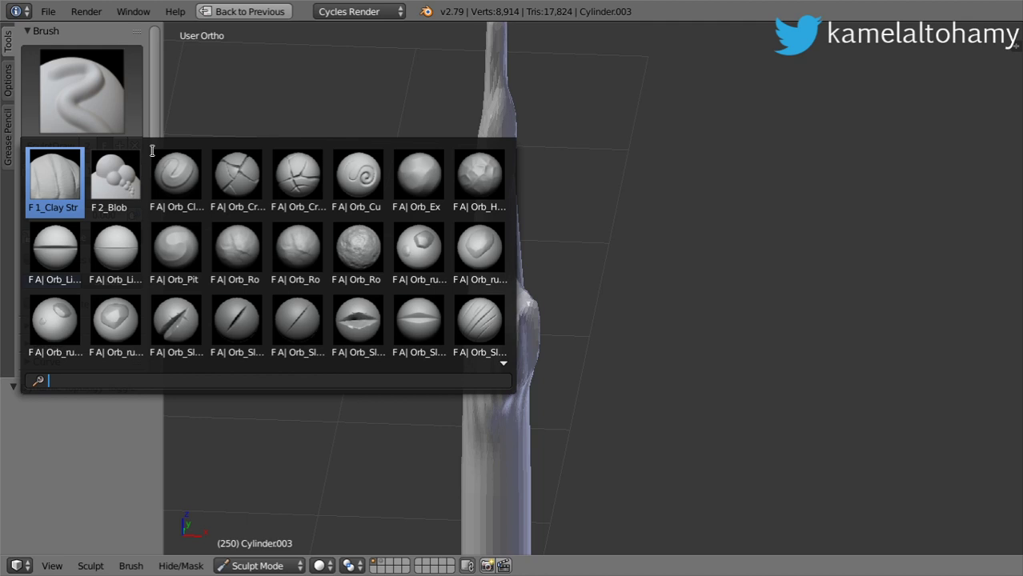
pyautogui.scroll(-7, 151, 151)
pyautogui.write('m')
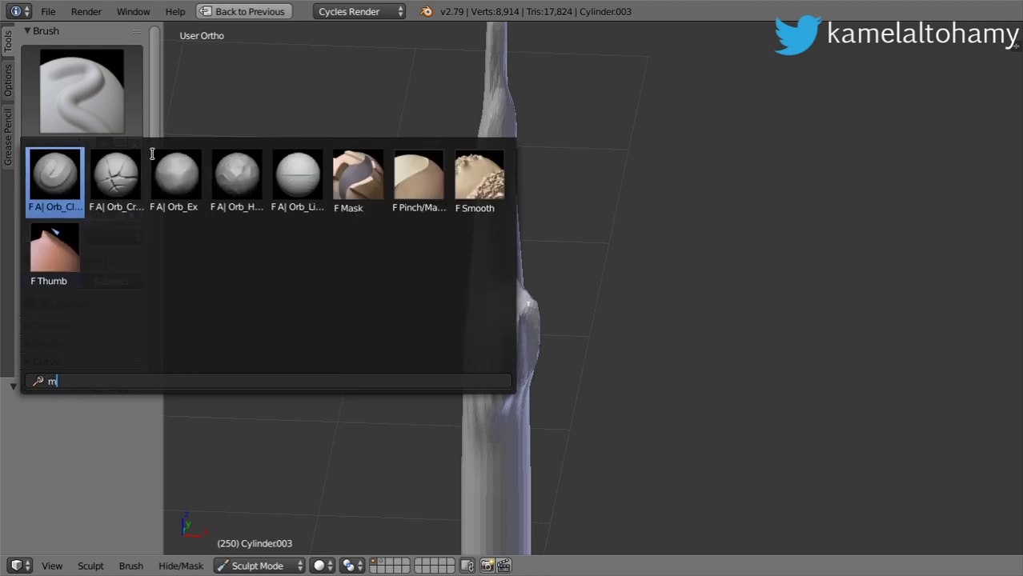
pyautogui.scroll(-5, 151, 154)
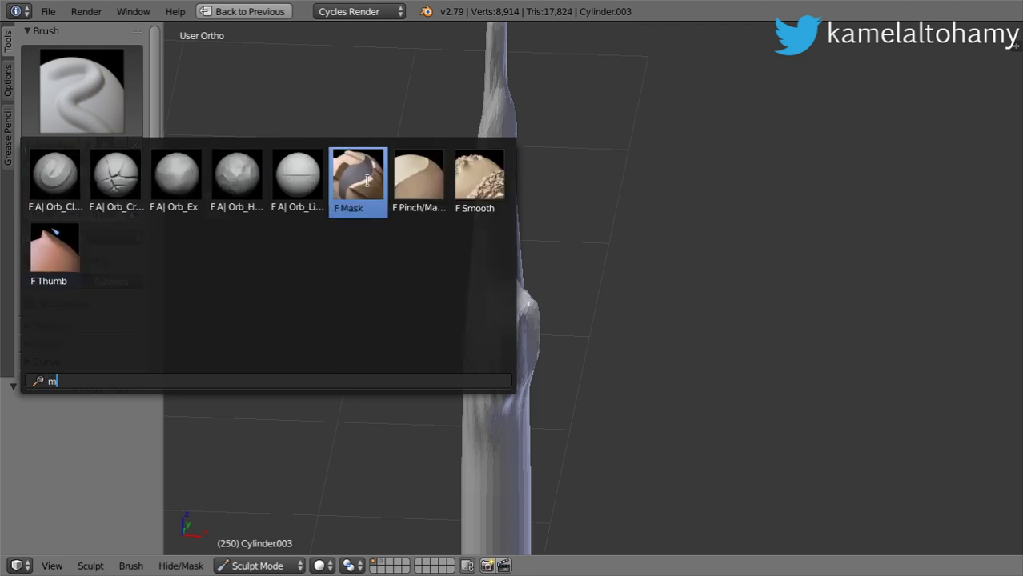
pyautogui.press('Return')
# Step: Paint a mask band around the plain shaft of the tall cylinder just below the bulge
pyautogui.scroll(-4, 488, 270)
pyautogui.scroll(5, 495, 329)
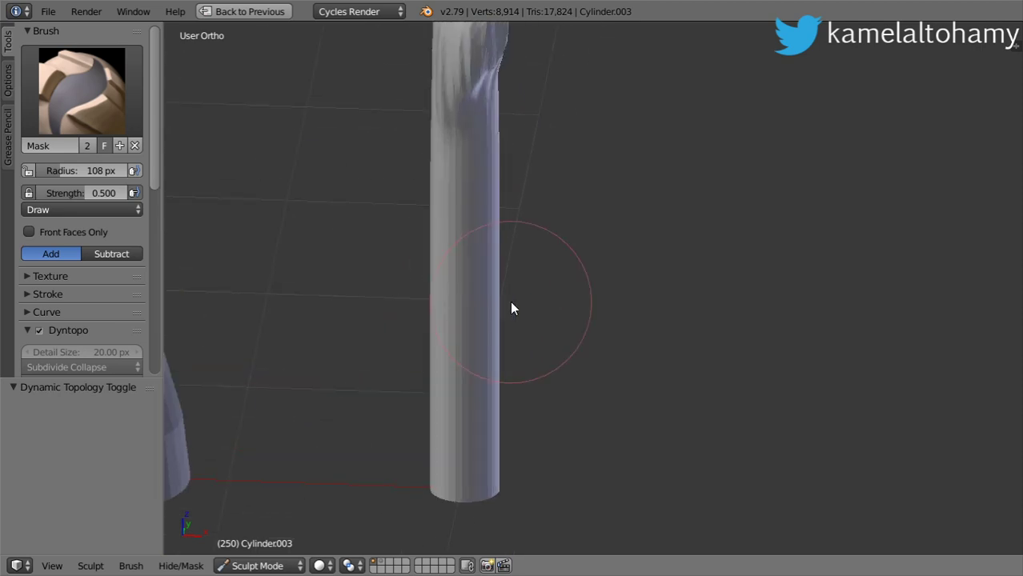
pyautogui.scroll(-1, 511, 306)
pyautogui.moveTo(539, 251)
pyautogui.mouseDown()
pyautogui.moveTo(562, 264)
pyautogui.moveTo(580, 251)
pyautogui.moveTo(486, 318)
pyautogui.moveTo(611, 288)
pyautogui.moveTo(354, 332)
pyautogui.mouseUp()
pyautogui.moveTo(353, 331); pyautogui.dragTo(632, 334, button='middle')
pyautogui.moveTo(536, 339); pyautogui.dragTo(685, 305)
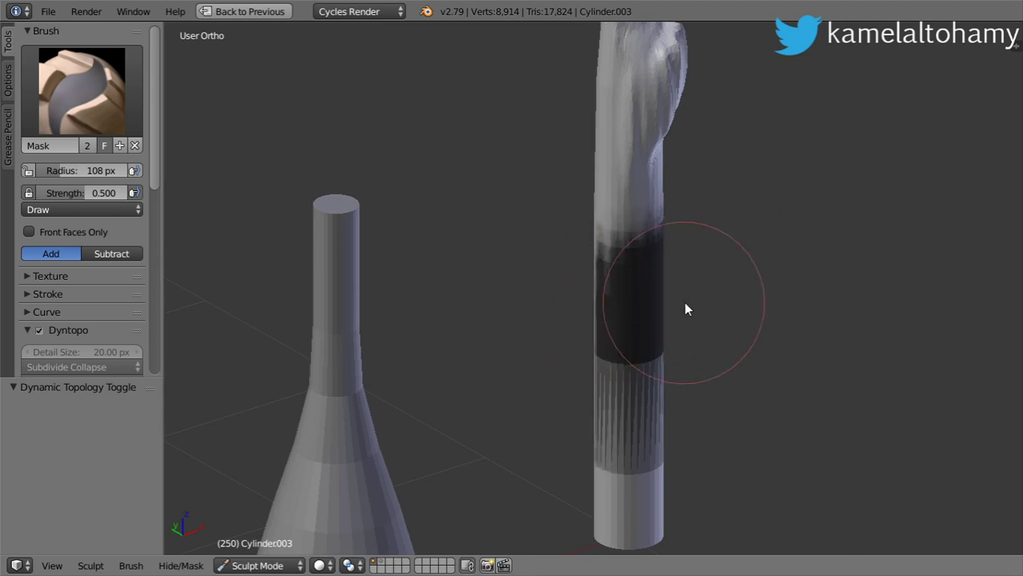
# Step: Continue the mask band around the remaining sides of the shaft and invert the mask
pyautogui.moveTo(685, 305)
pyautogui.mouseDown(button='middle')
pyautogui.moveTo(612, 335)
pyautogui.moveTo(470, 217)
pyautogui.mouseUp(button='middle')
pyautogui.moveTo(469, 212); pyautogui.dragTo(406, 255)
pyautogui.keyDown('shift'); pyautogui.moveTo(462, 269); pyautogui.dragTo(482, 374, button='middle'); pyautogui.keyUp('shift')
pyautogui.moveTo(583, 341)
pyautogui.mouseDown()
pyautogui.moveTo(429, 435)
pyautogui.moveTo(533, 336)
pyautogui.moveTo(485, 367)
pyautogui.moveTo(346, 520)
pyautogui.moveTo(461, 488)
pyautogui.moveTo(487, 347)
pyautogui.moveTo(436, 379)
pyautogui.moveTo(525, 379)
pyautogui.moveTo(515, 354)
pyautogui.mouseUp()
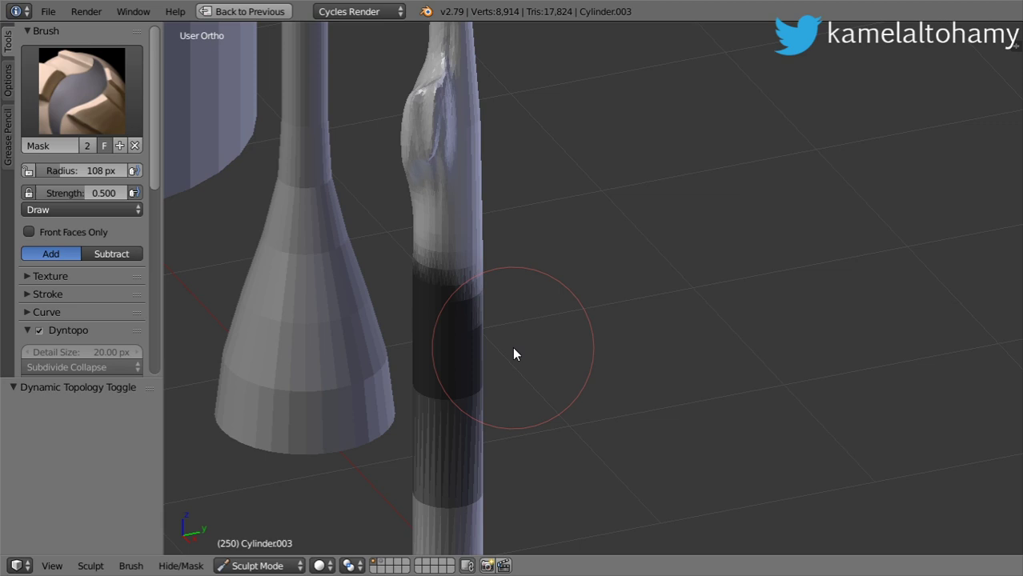
pyautogui.hotkey('ctrl', 'i')
pyautogui.scroll(-3, 514, 354)
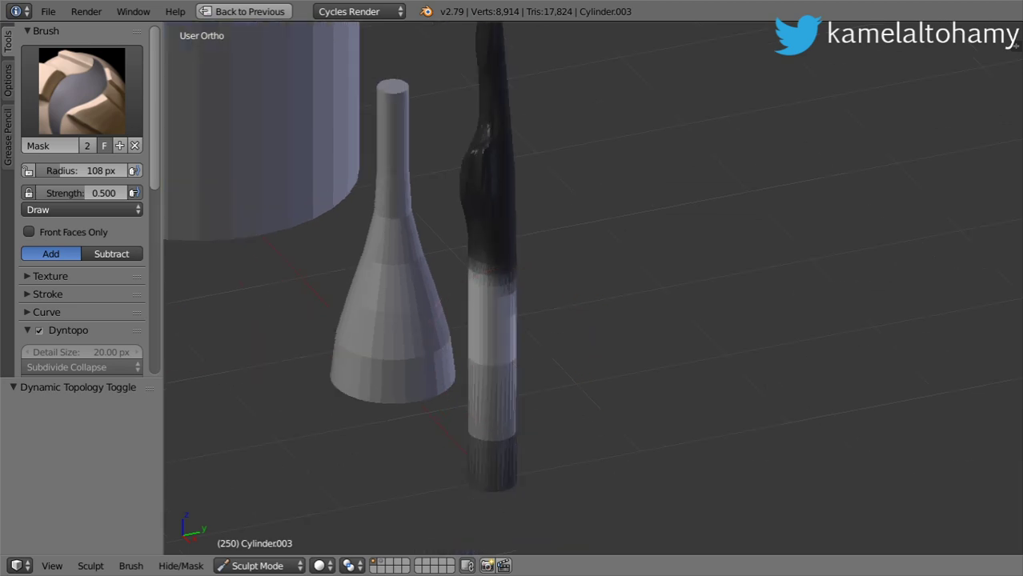
# Step: Switch to the Flatten/Contrast brush and flatten the unmasked band of the shaft
pyautogui.click(82, 90)
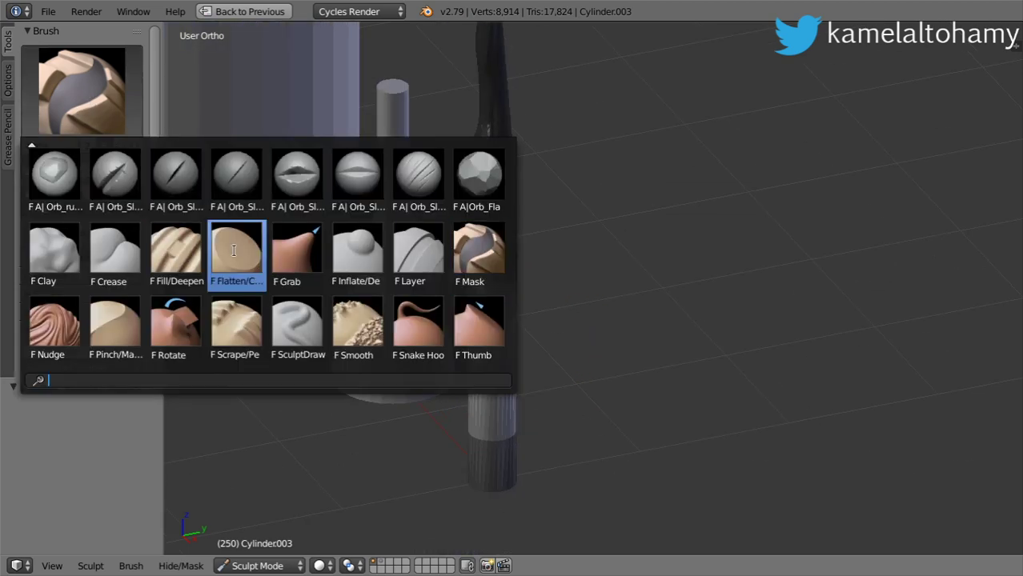
pyautogui.click(233, 250)
pyautogui.moveTo(650, 354); pyautogui.dragTo(658, 340, button='middle')
pyautogui.scroll(3, 657, 340)
pyautogui.moveTo(571, 368)
pyautogui.mouseDown()
pyautogui.moveTo(498, 382)
pyautogui.moveTo(382, 365)
pyautogui.moveTo(460, 361)
pyautogui.mouseUp()
# Step: Set the Dyntopo detail size to 8 px and flatten the unmasked band of the shaft again
pyautogui.scroll(-3, 96, 302)
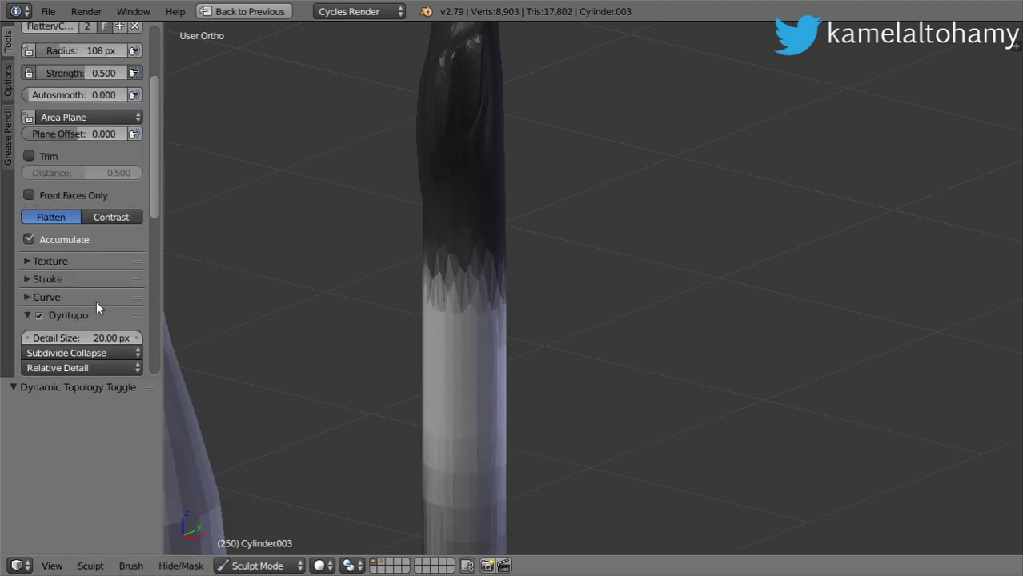
pyautogui.scroll(-3, 96, 308)
pyautogui.click(86, 248)
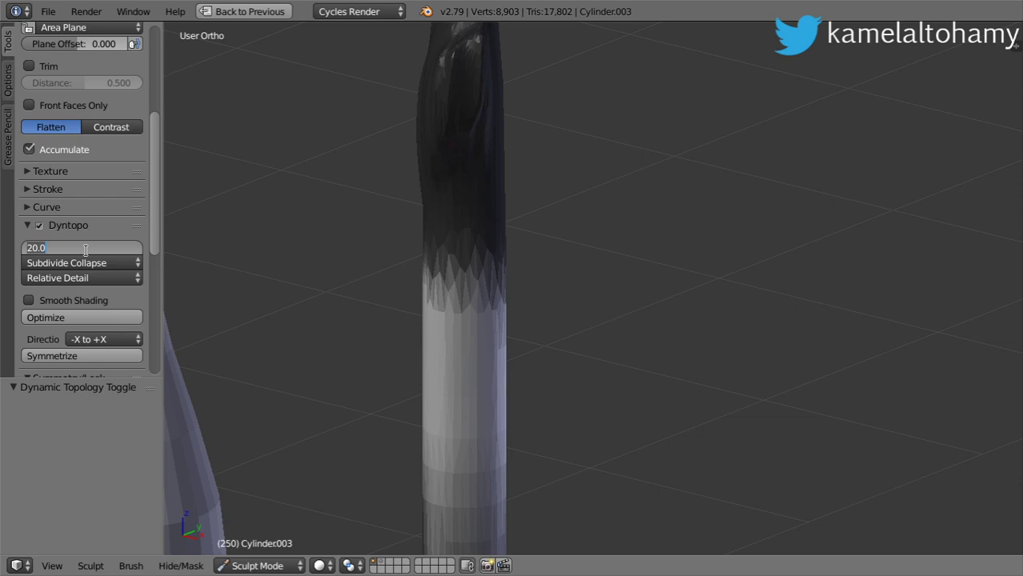
pyautogui.write('1')
pyautogui.press('BackSpace')
pyautogui.write('8')
pyautogui.press('Return')
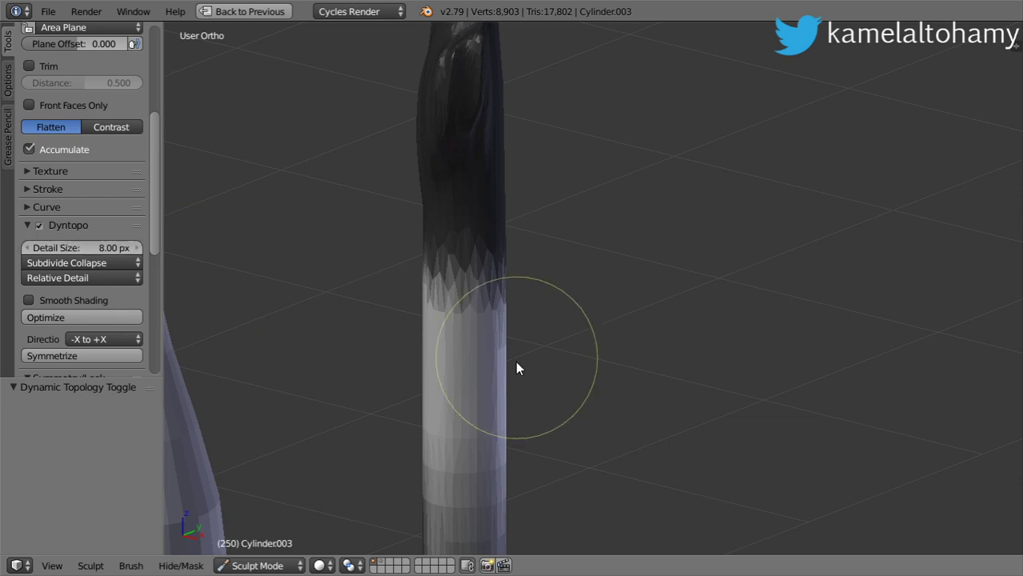
pyautogui.moveTo(516, 361)
pyautogui.mouseDown()
pyautogui.moveTo(583, 372)
pyautogui.moveTo(406, 375)
pyautogui.moveTo(425, 354)
pyautogui.moveTo(543, 354)
pyautogui.moveTo(480, 365)
pyautogui.moveTo(601, 361)
pyautogui.mouseUp()
# Step: Set the Dyntopo detail size to 5 px and flatten the unmasked band of the tall cylinder's shaft
pyautogui.click(92, 244)
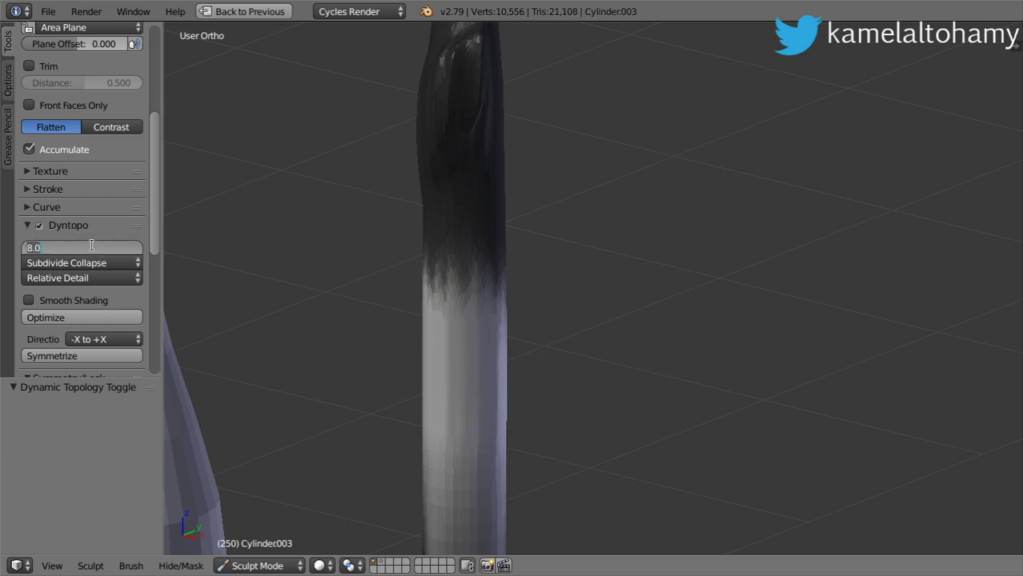
pyautogui.write('5')
pyautogui.press('Return')
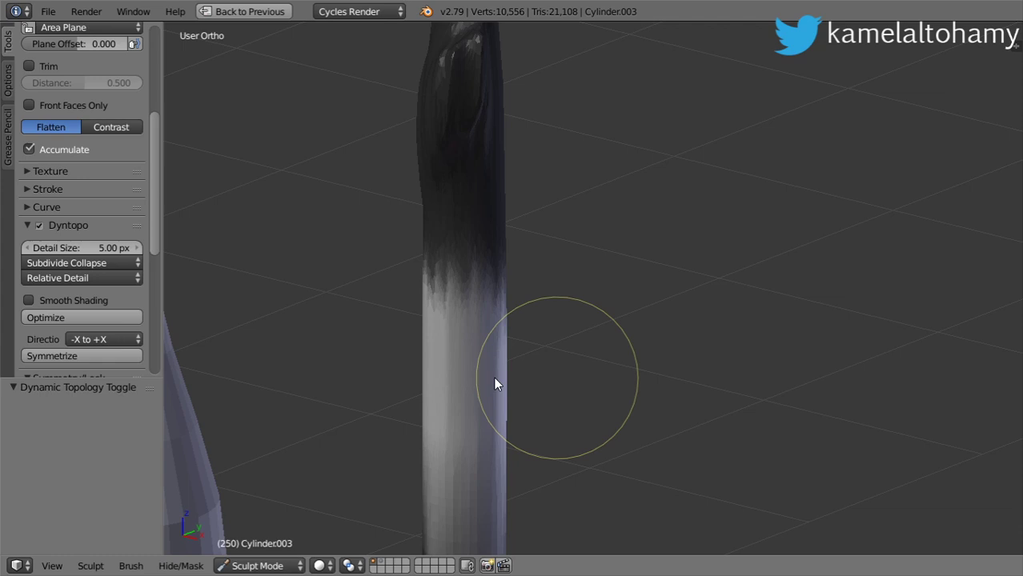
pyautogui.moveTo(547, 351)
pyautogui.mouseDown()
pyautogui.moveTo(457, 358)
pyautogui.moveTo(536, 393)
pyautogui.moveTo(507, 365)
pyautogui.mouseUp()
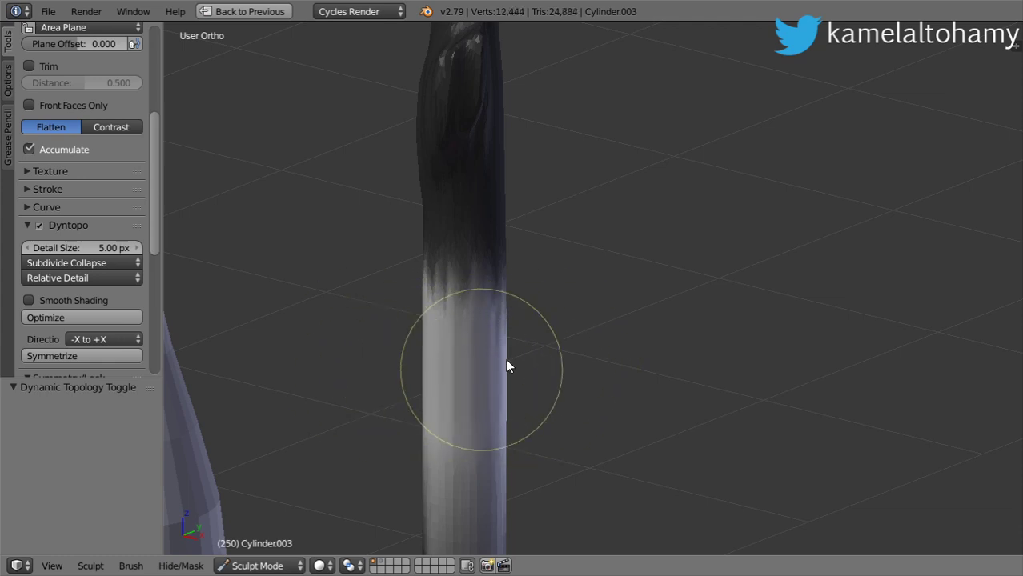
pyautogui.scroll(-3, 513, 362)
pyautogui.moveTo(513, 362)
pyautogui.mouseDown(button='middle')
pyautogui.moveTo(352, 361)
pyautogui.moveTo(479, 331)
pyautogui.moveTo(578, 331)
pyautogui.mouseUp(button='middle')
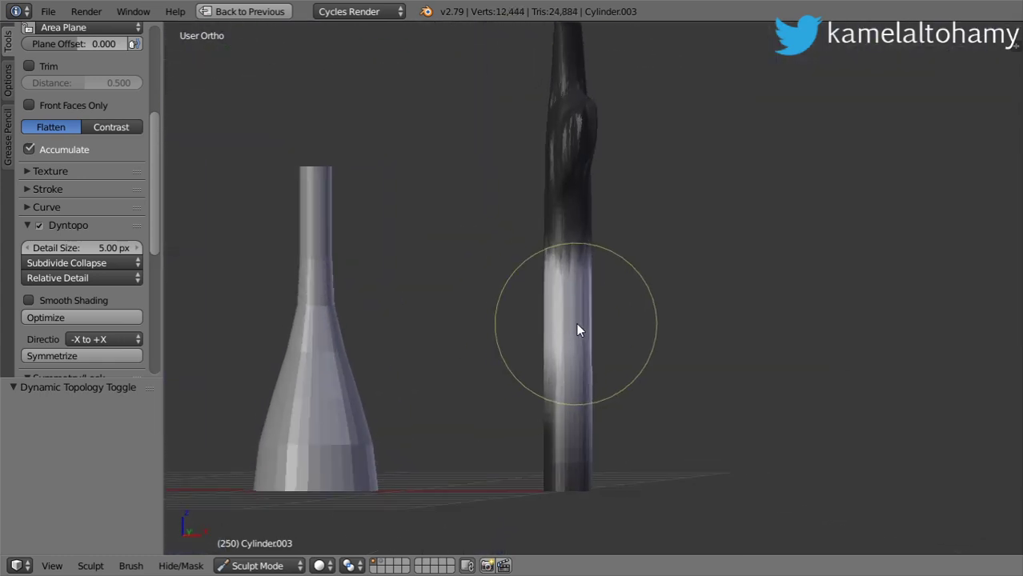
pyautogui.scroll(2, 578, 331)
pyautogui.hotkey('ctrl', 'z')
pyautogui.press('KP_1')
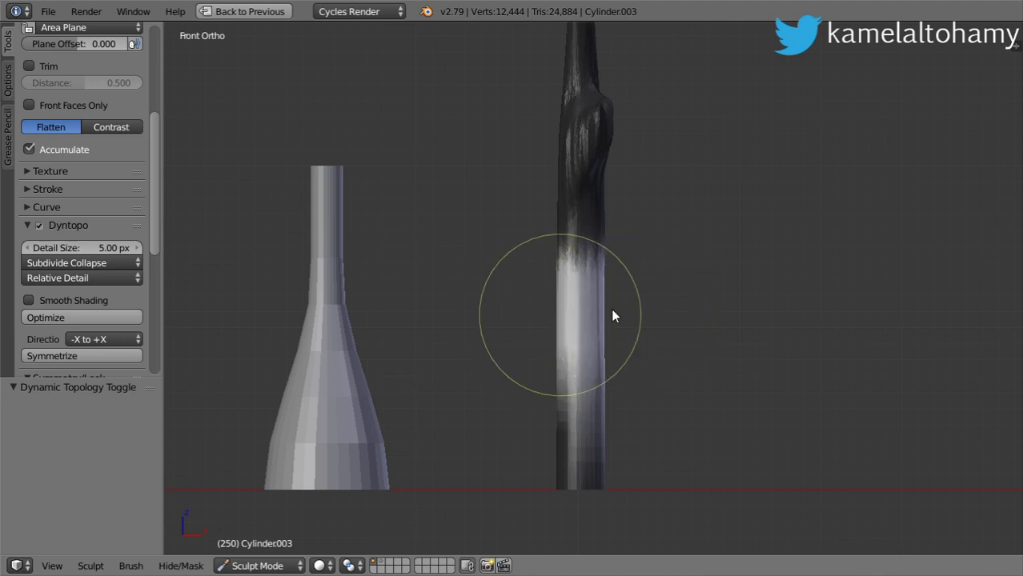
# Step: Flatten the unmasked band further from the front view and smooth its surface
pyautogui.scroll(5, 615, 297)
pyautogui.moveTo(577, 354)
pyautogui.mouseDown()
pyautogui.moveTo(615, 340)
pyautogui.moveTo(600, 346)
pyautogui.mouseUp()
pyautogui.moveTo(658, 326)
pyautogui.mouseDown()
pyautogui.moveTo(444, 362)
pyautogui.moveTo(591, 213)
pyautogui.moveTo(834, 223)
pyautogui.mouseUp()
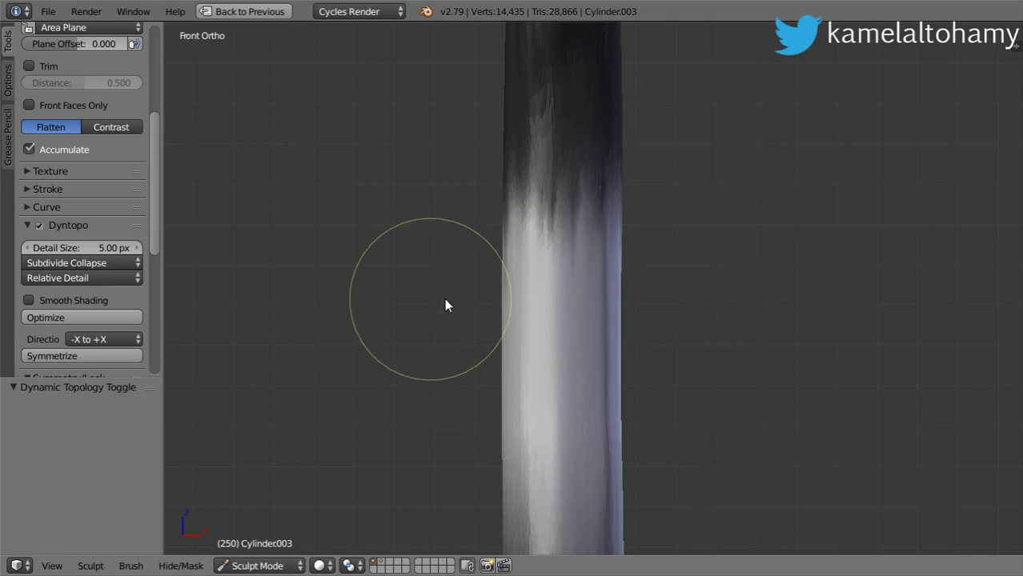
pyautogui.moveTo(663, 342); pyautogui.dragTo(533, 323)
pyautogui.moveTo(595, 317)
pyautogui.keyDown('shift'); pyautogui.mouseDown()
pyautogui.moveTo(606, 328)
pyautogui.moveTo(566, 335)
pyautogui.mouseUp(); pyautogui.keyUp('shift')
pyautogui.scroll(-3, 593, 321)
pyautogui.moveTo(592, 328); pyautogui.dragTo(548, 401, button='middle')
pyautogui.press('KP_1')
# Step: Switch to the SculptDraw brush and build up the unmasked band of the shaft into a bulge
pyautogui.scroll(5, 50, 187)
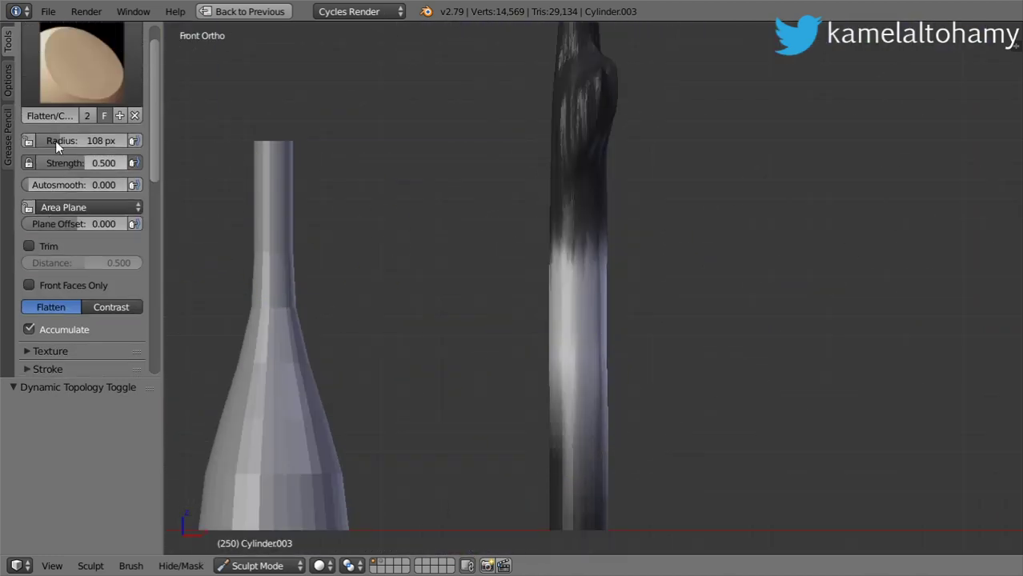
pyautogui.click(58, 76)
pyautogui.click(284, 289)
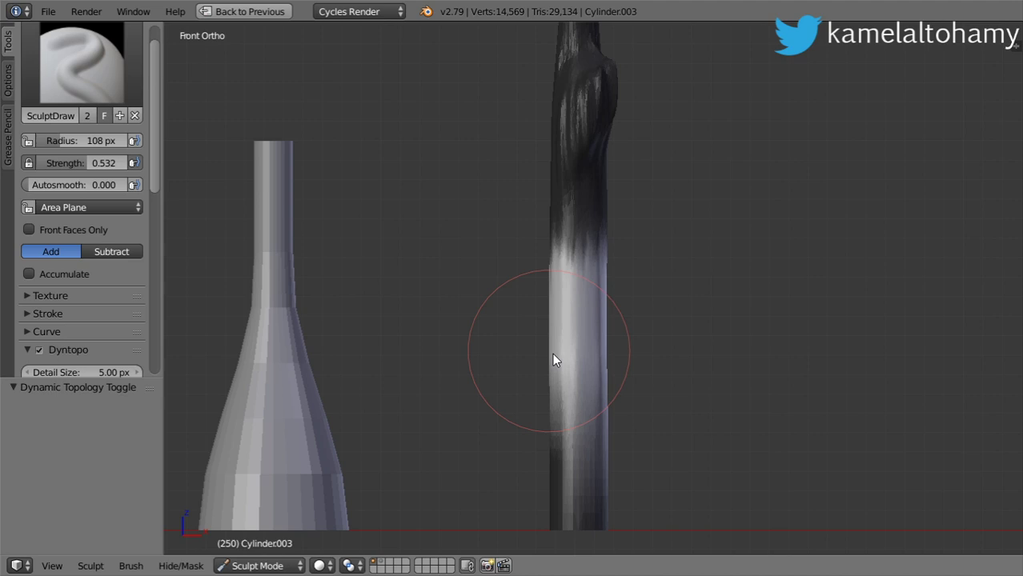
pyautogui.scroll(2, 632, 304)
pyautogui.moveTo(632, 304)
pyautogui.mouseDown()
pyautogui.moveTo(710, 299)
pyautogui.moveTo(677, 302)
pyautogui.mouseUp()
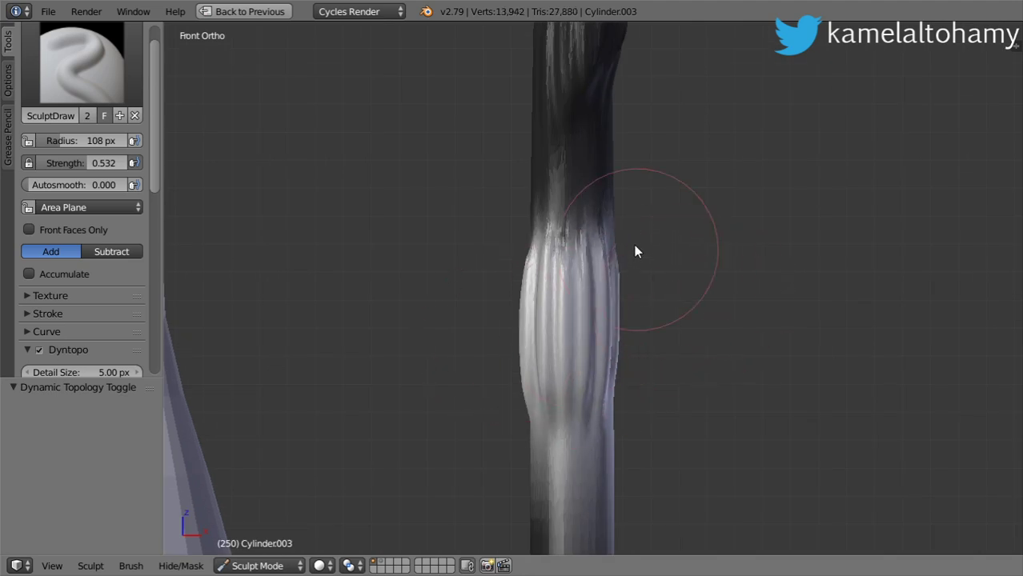
# Step: Smooth the ridges on the lower bulge and add more volume to it with SculptDraw
pyautogui.keyDown('shift'); pyautogui.moveTo(592, 373); pyautogui.dragTo(552, 393); pyautogui.keyUp('shift')
pyautogui.moveTo(534, 274)
pyautogui.keyDown('shift'); pyautogui.mouseDown()
pyautogui.moveTo(542, 362)
pyautogui.moveTo(525, 264)
pyautogui.mouseUp(); pyautogui.keyUp('shift')
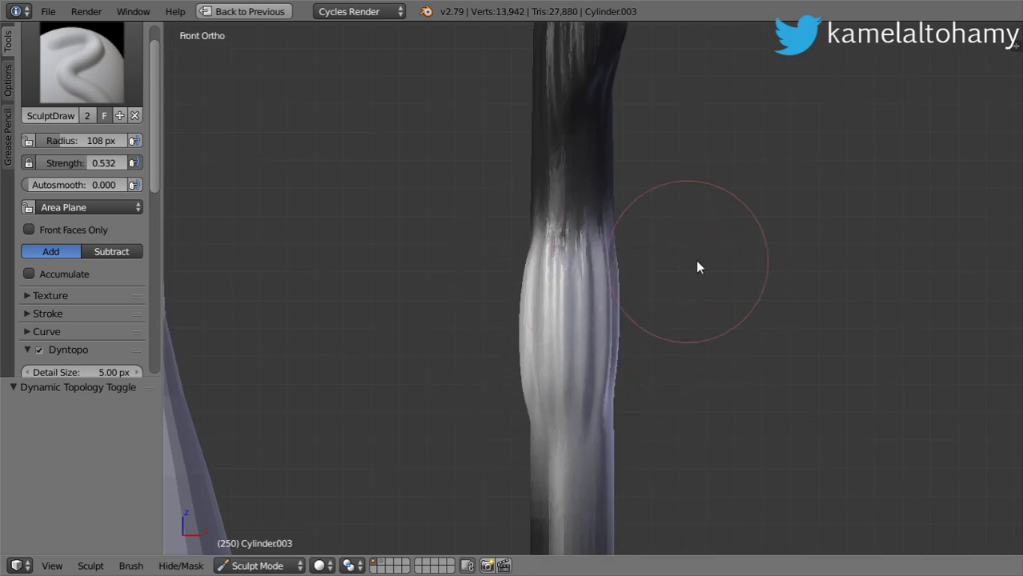
pyautogui.moveTo(696, 260)
pyautogui.keyDown('shift'); pyautogui.mouseDown()
pyautogui.moveTo(391, 341)
pyautogui.moveTo(754, 307)
pyautogui.moveTo(471, 357)
pyautogui.moveTo(628, 311)
pyautogui.moveTo(594, 330)
pyautogui.mouseUp(); pyautogui.keyUp('shift')
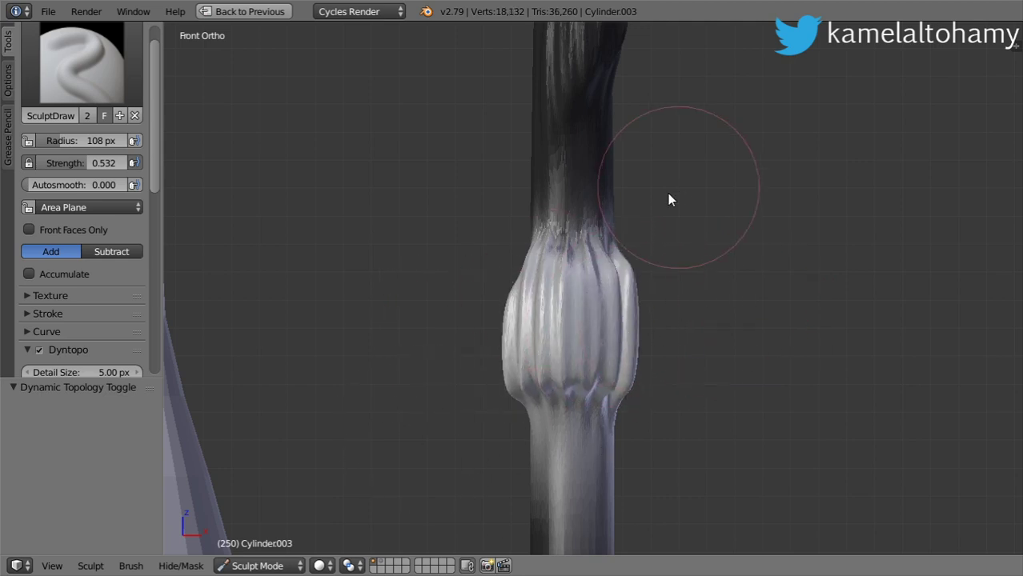
# Step: Clear the mask from the tall cylinder
pyautogui.click(181, 566)
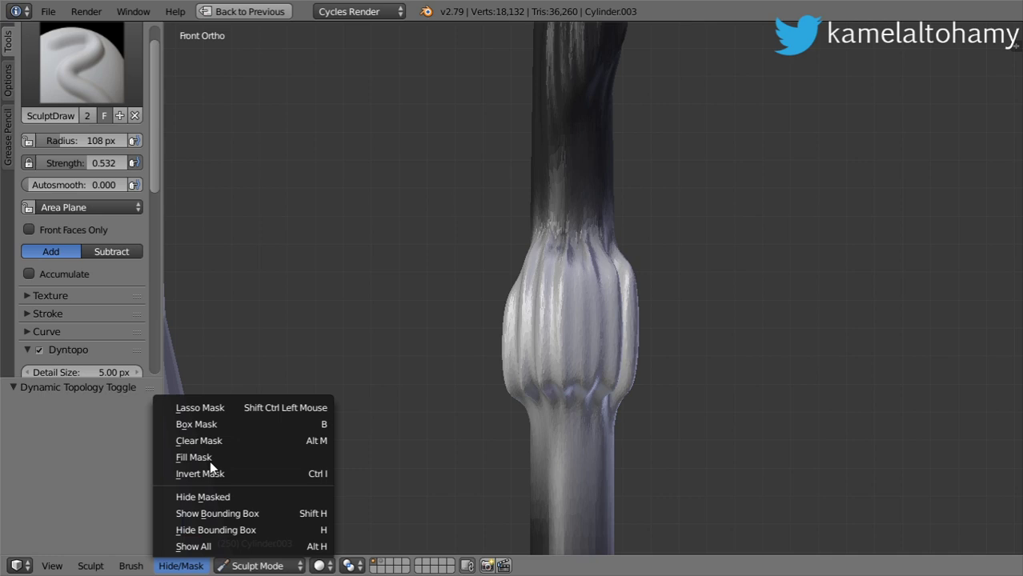
pyautogui.click(210, 438)
pyautogui.moveTo(572, 315); pyautogui.dragTo(645, 425, button='middle')
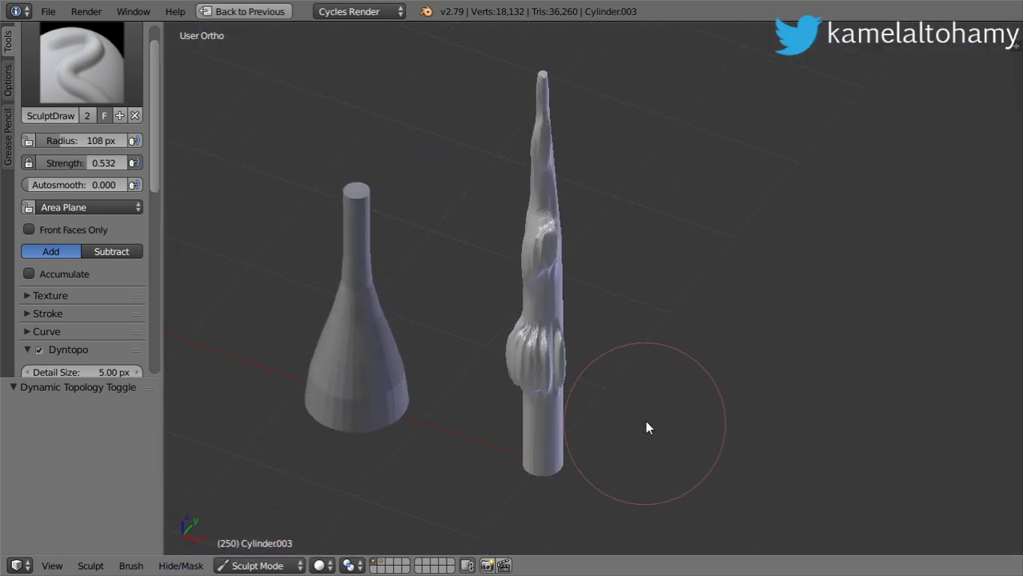
# Step: Review the SculptDraw brush's Stroke and Texture settings, and collapse the Dyntopo and Symmetry/Lock sections
pyautogui.scroll(-3, 106, 55)
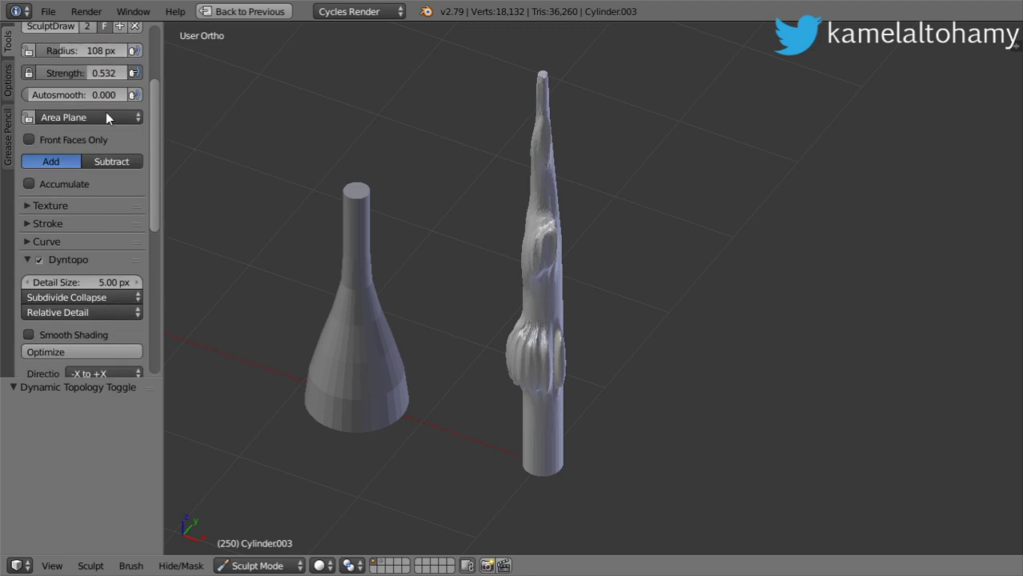
pyautogui.click(81, 225)
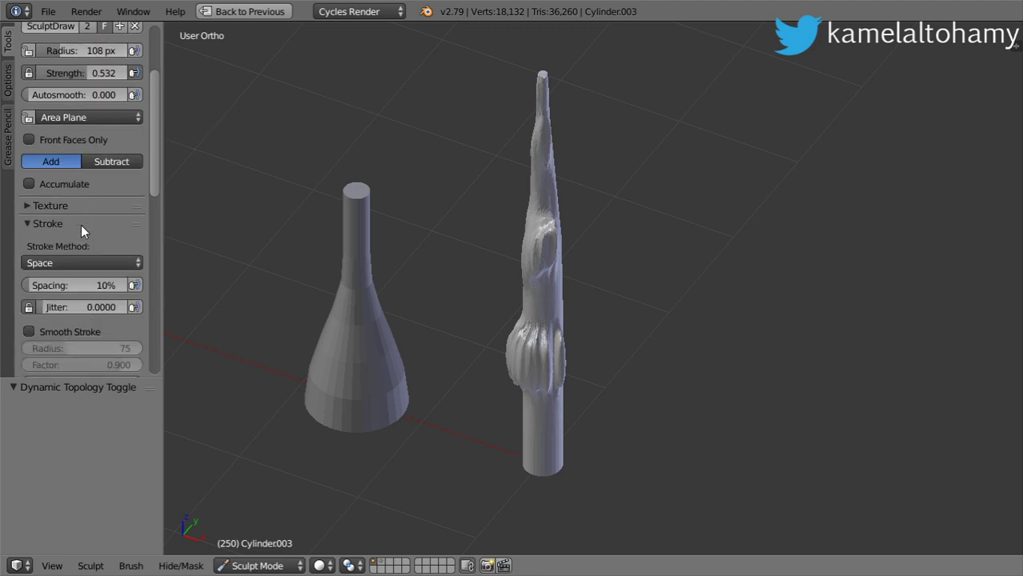
pyautogui.click(53, 226)
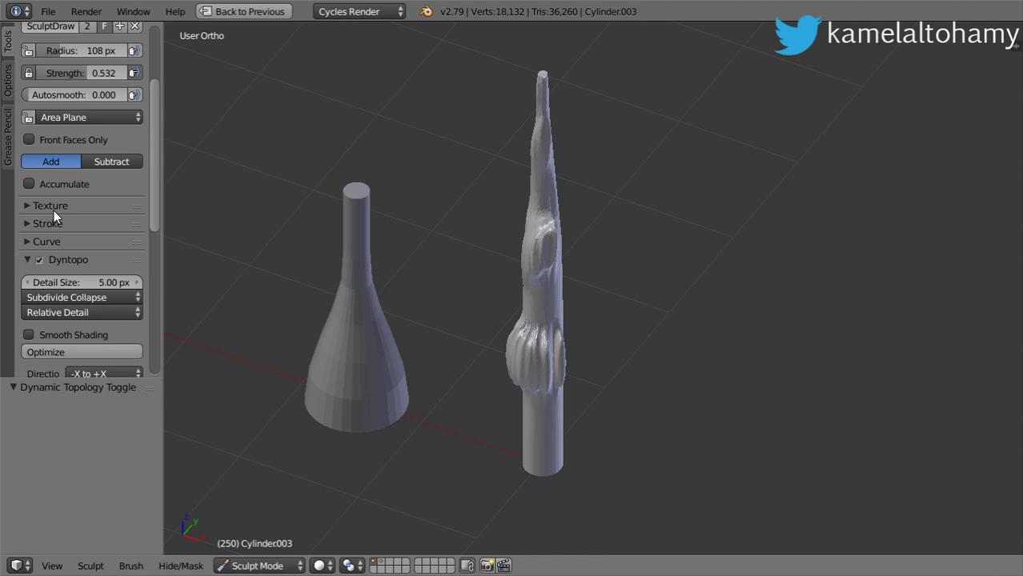
pyautogui.click(53, 206)
pyautogui.scroll(-3, 54, 210)
pyautogui.scroll(3, 54, 209)
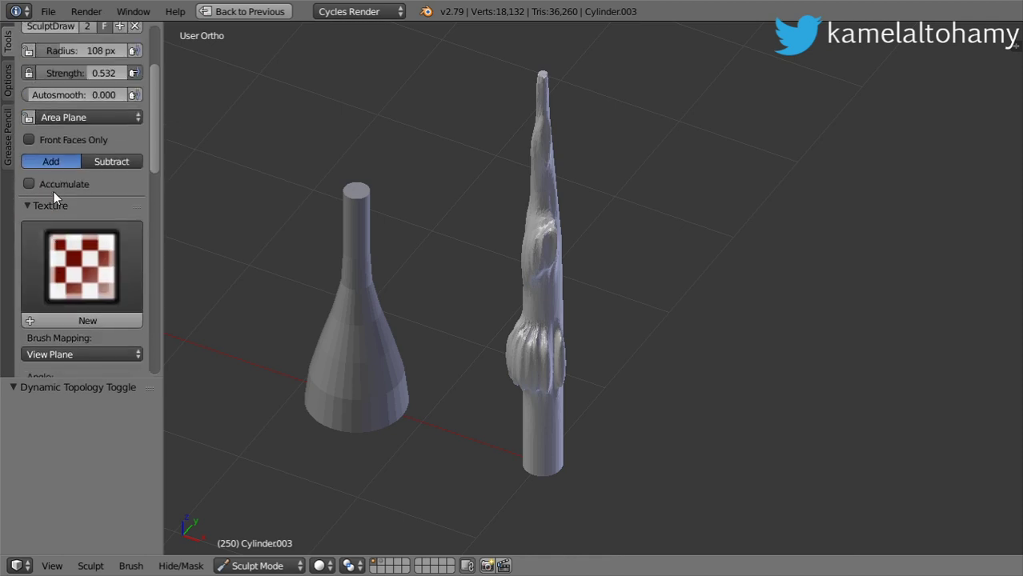
pyautogui.click(54, 206)
pyautogui.click(63, 260)
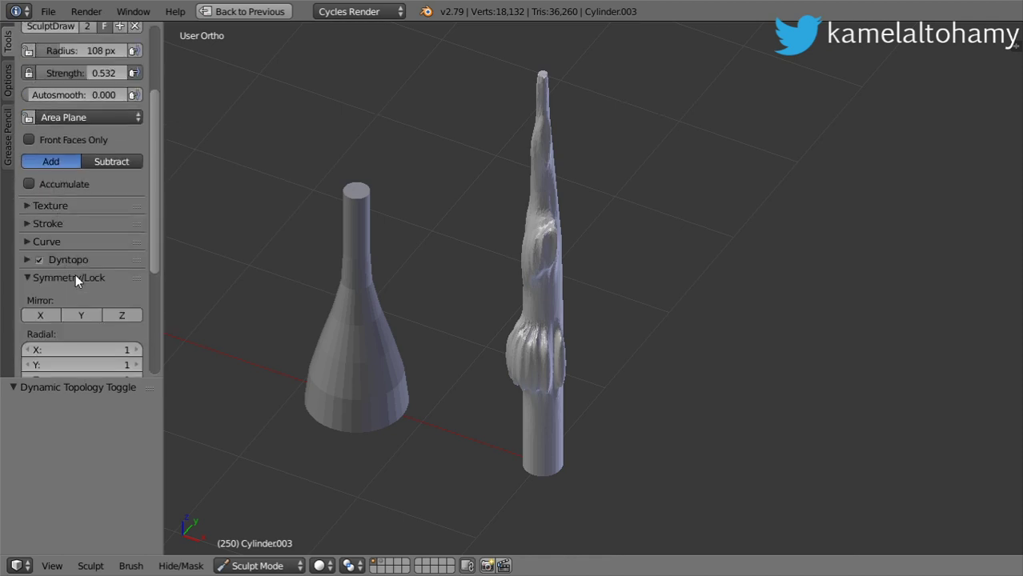
pyautogui.click(75, 277)
pyautogui.scroll(3, 70, 213)
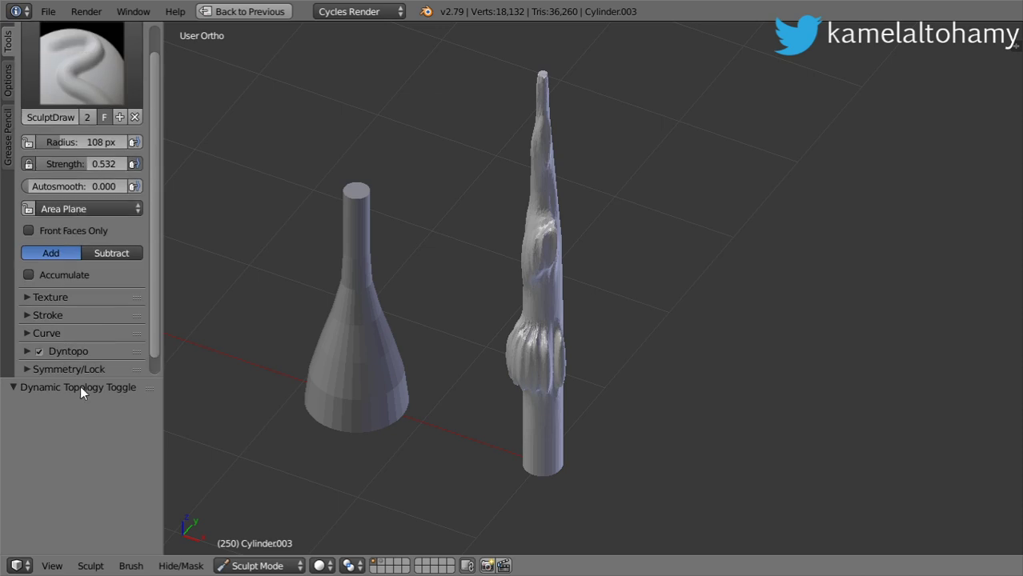
# Step: Look through the sculpt Overlay, Options and Appearance settings, including the unified size setting, and collapse each section
pyautogui.click(5, 86)
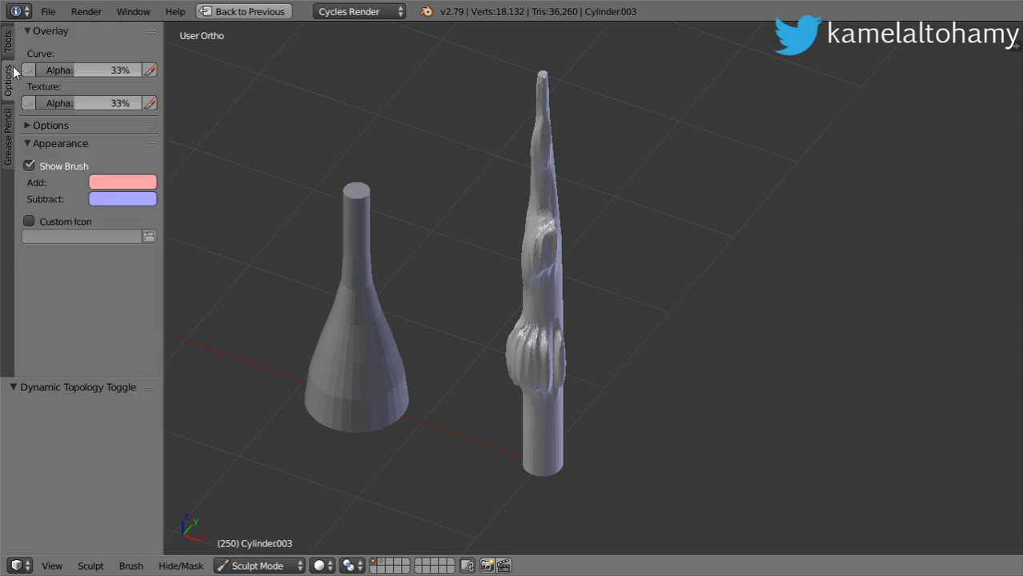
pyautogui.click(42, 31)
pyautogui.click(51, 48)
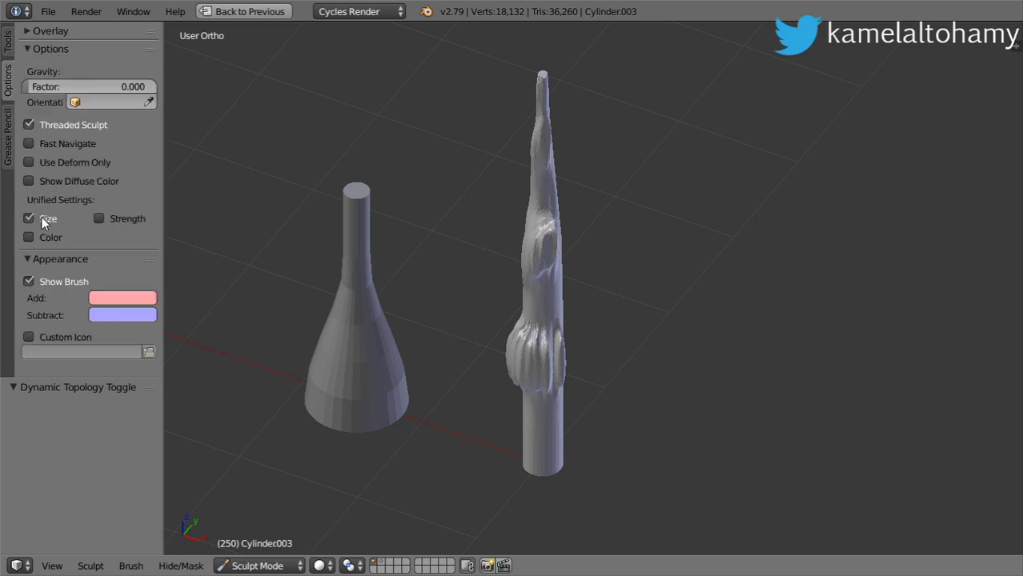
pyautogui.click(46, 50)
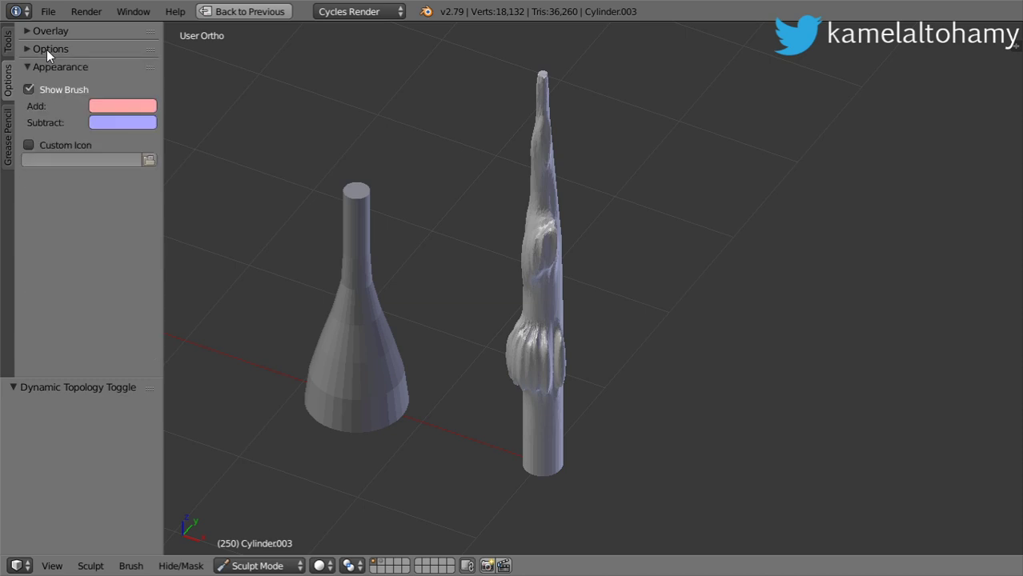
pyautogui.click(50, 65)
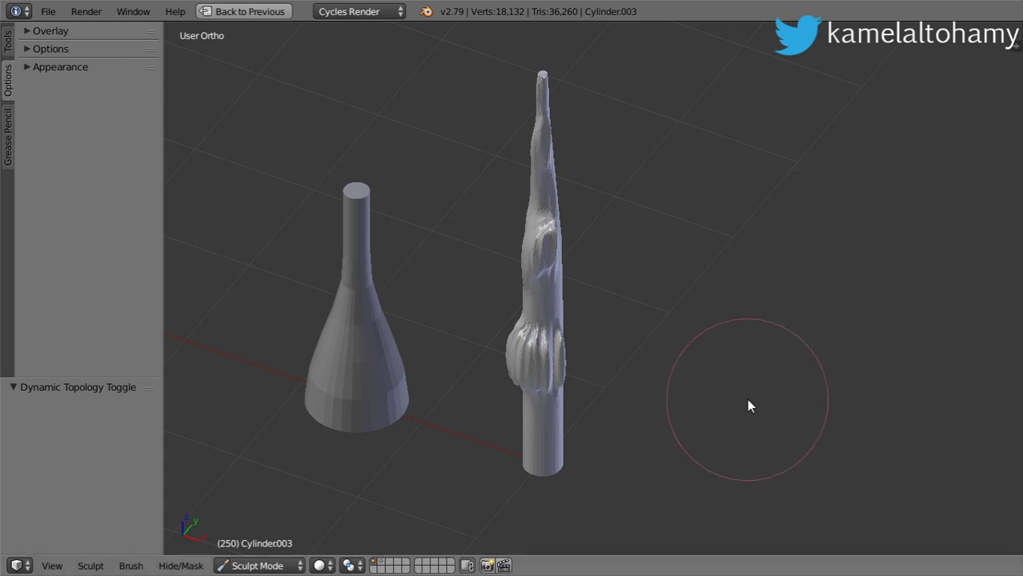
pyautogui.moveTo(630, 393); pyautogui.dragTo(754, 352, button='middle')
pyautogui.moveTo(677, 358); pyautogui.dragTo(624, 356, button='middle')
pyautogui.scroll(2, 626, 364)
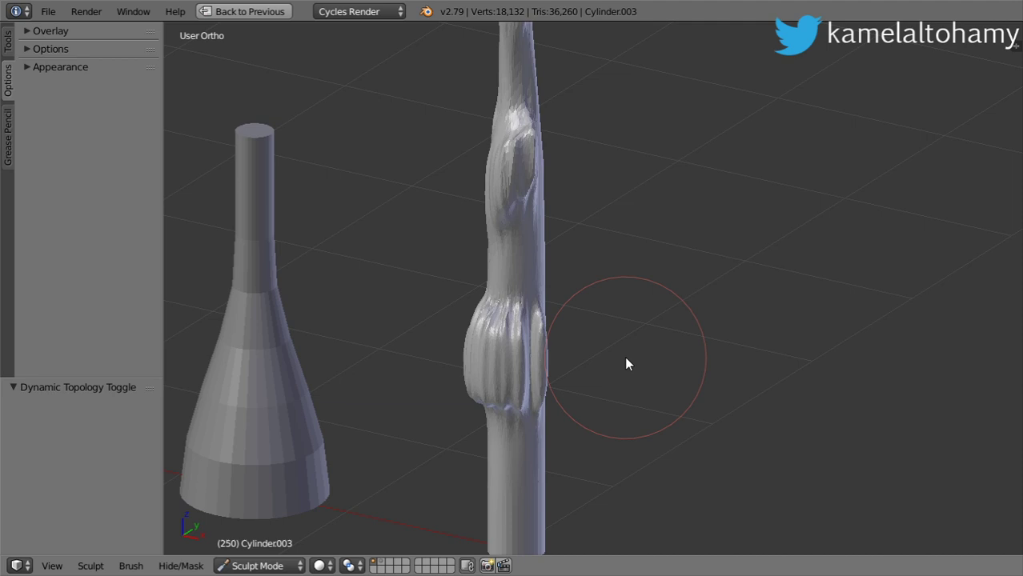